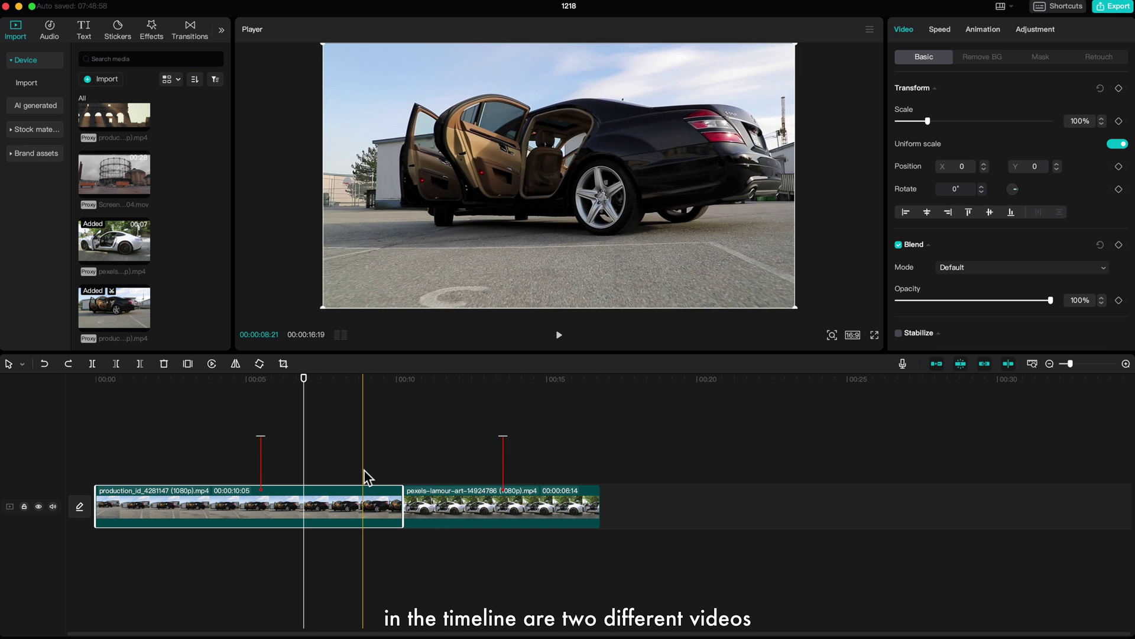
- Turn on Stabilize at the Recommended level for the black-car clip, then select the white-car clip
click(365, 471)
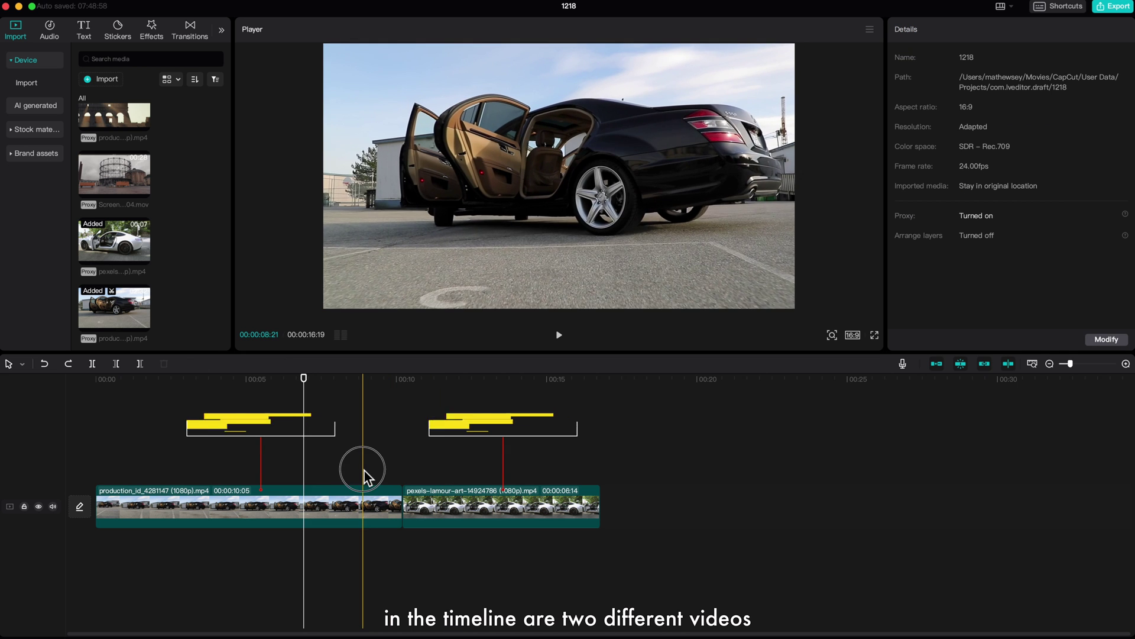
click(363, 508)
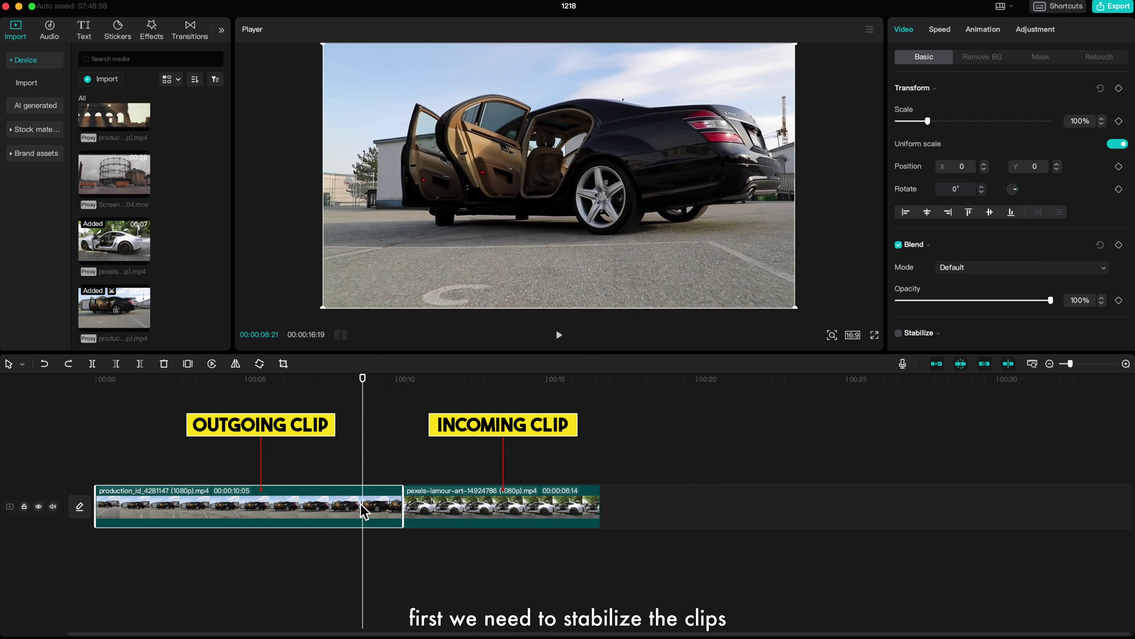
click(383, 507)
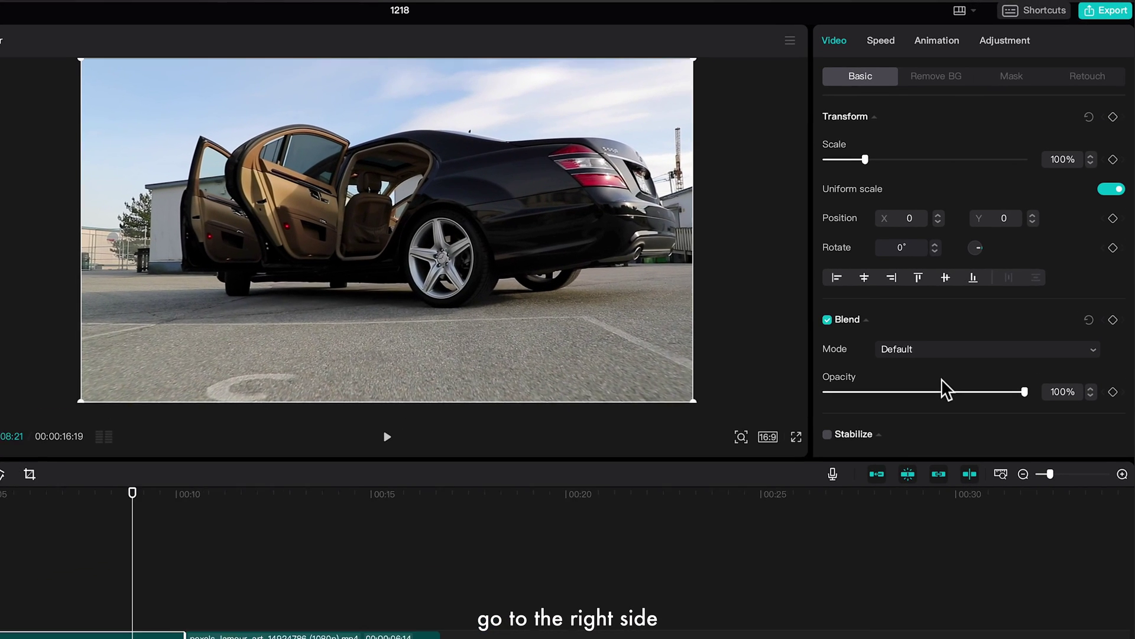
scroll(939, 385, down, 3)
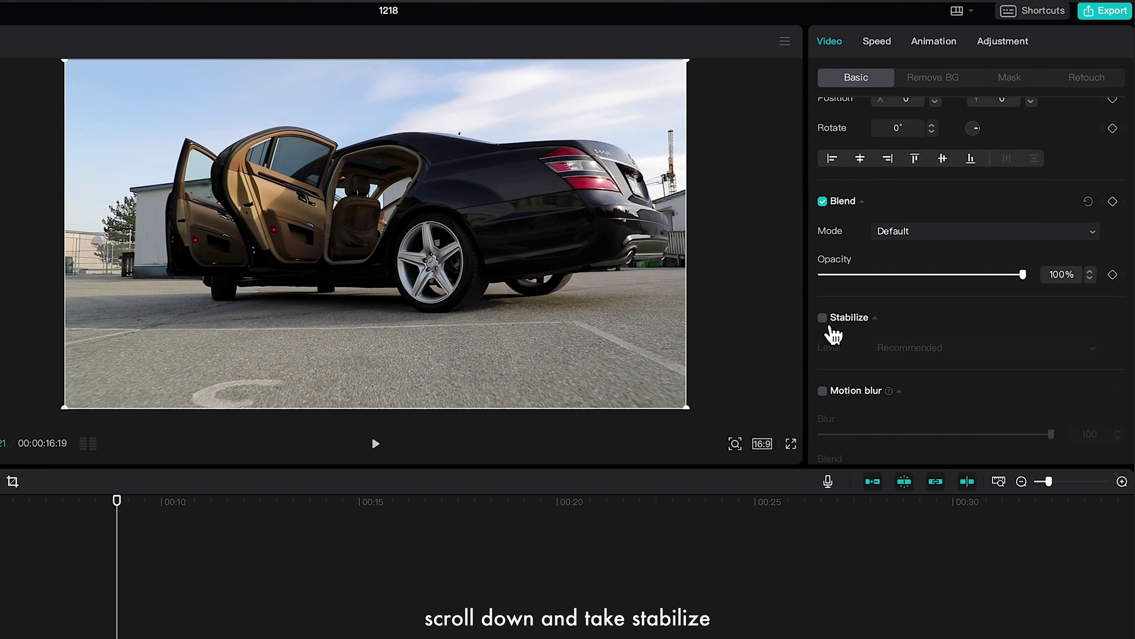
click(823, 317)
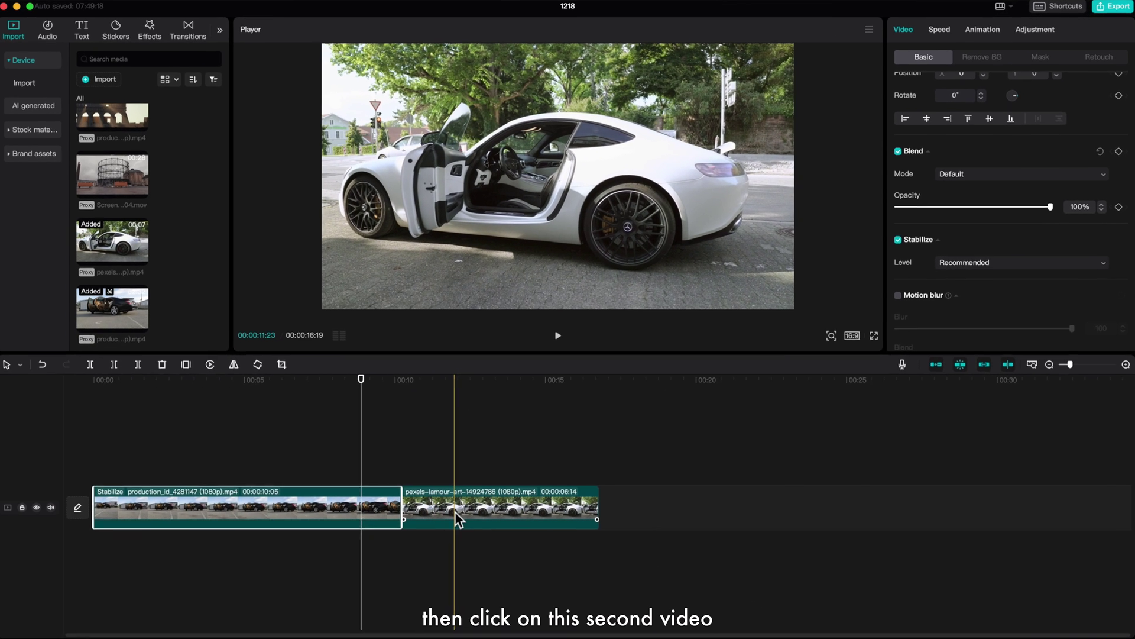
click(305, 630)
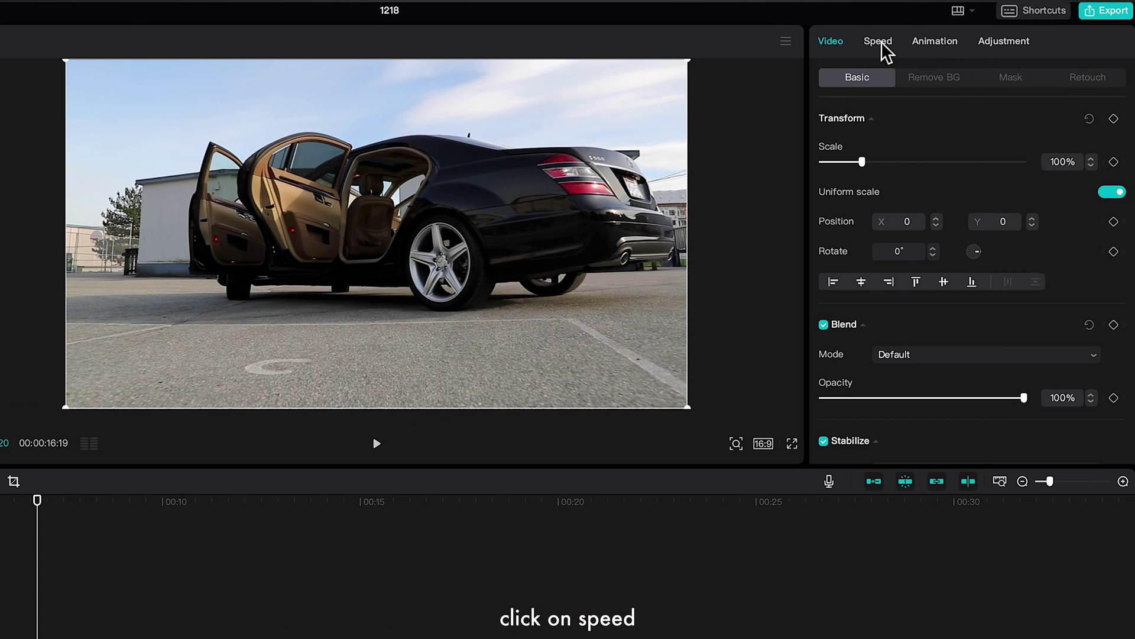
- Apply a Flash out speed curve with the left point removed, middle at 1x, end near 10x
click(882, 43)
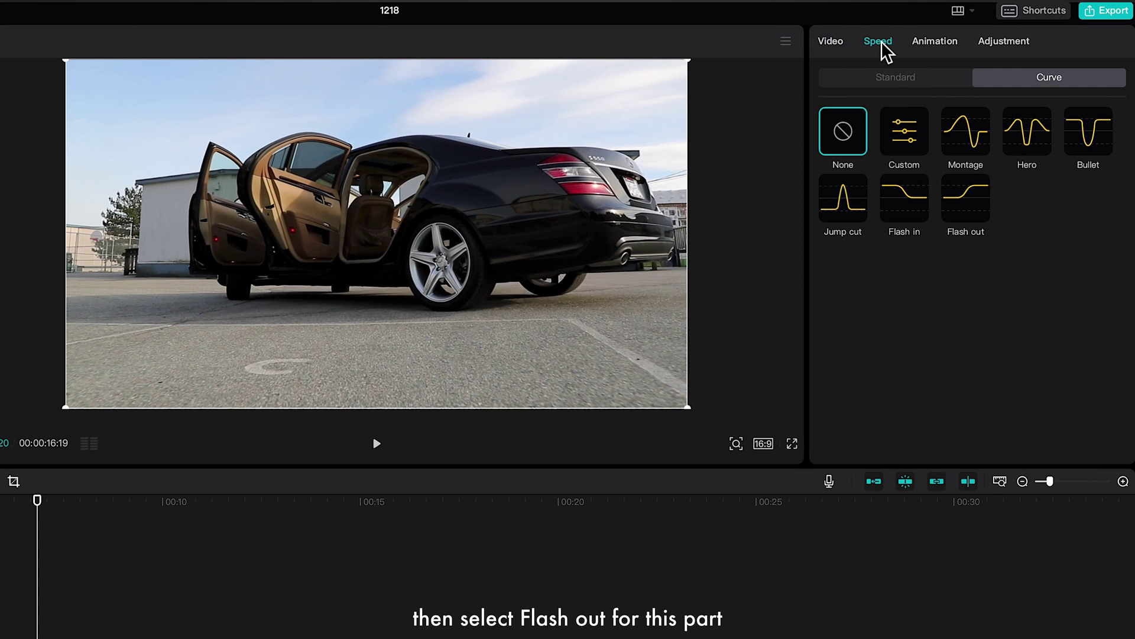
click(956, 199)
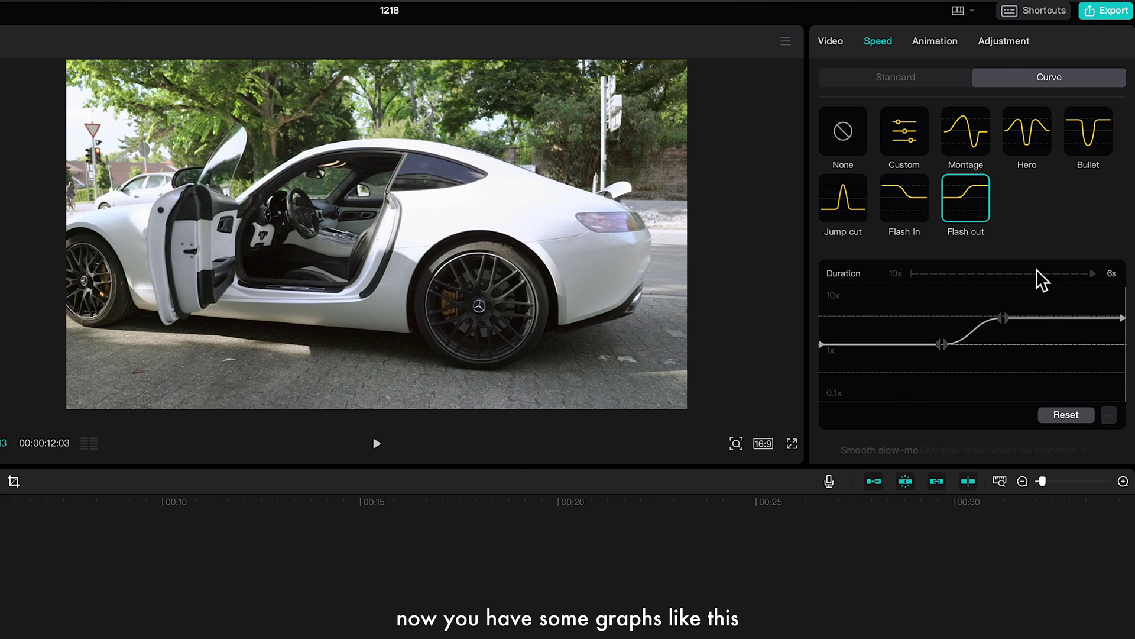
click(942, 345)
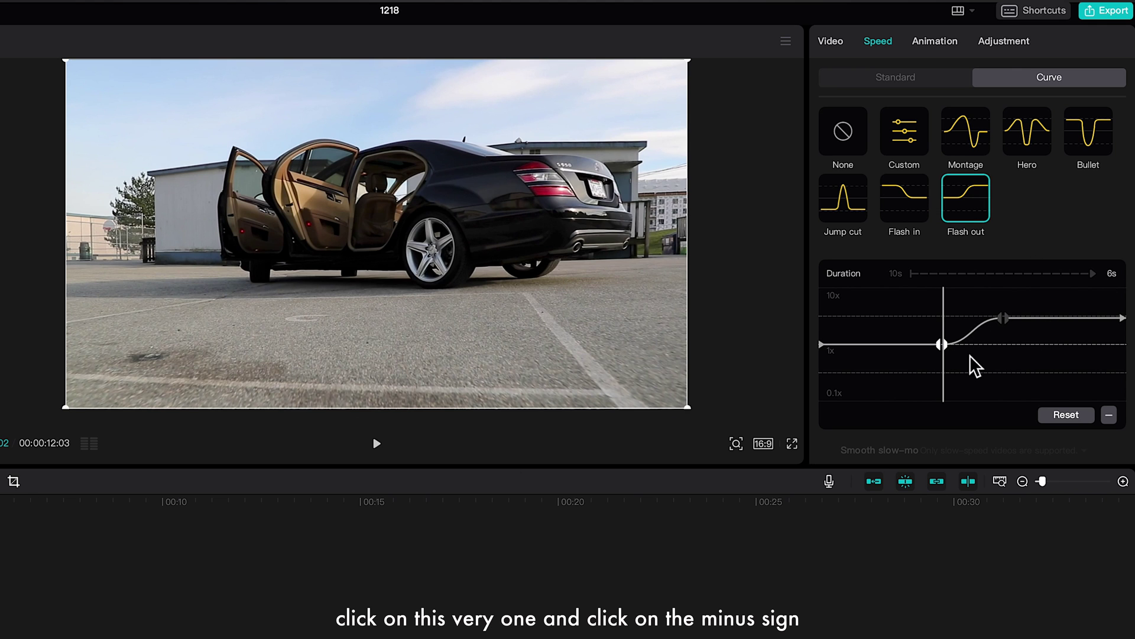
click(1109, 415)
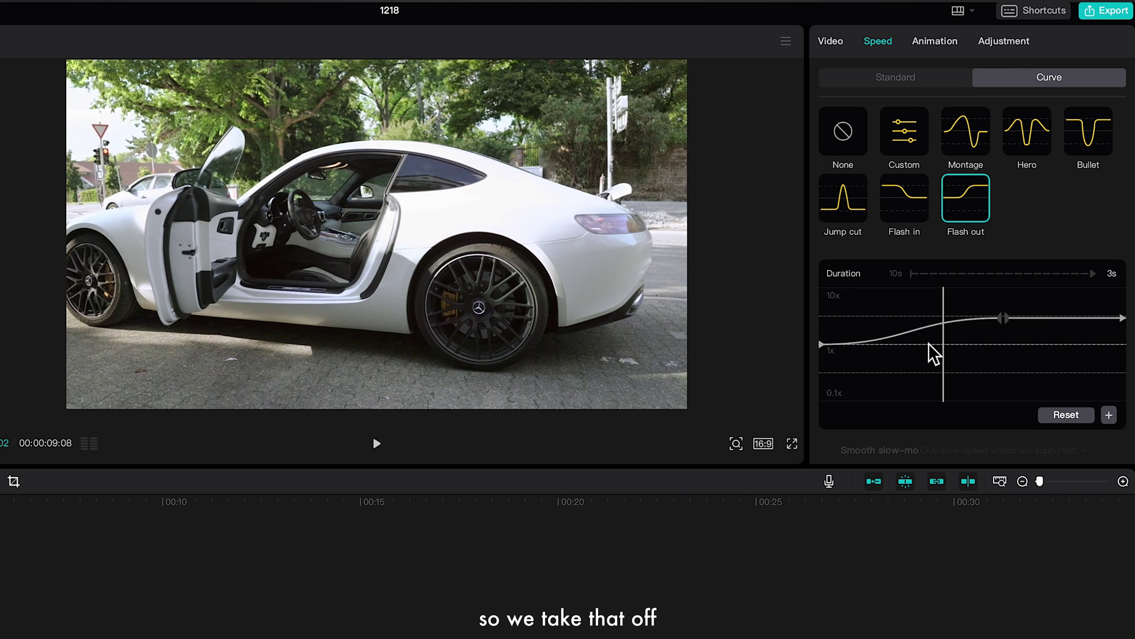
click(1004, 318)
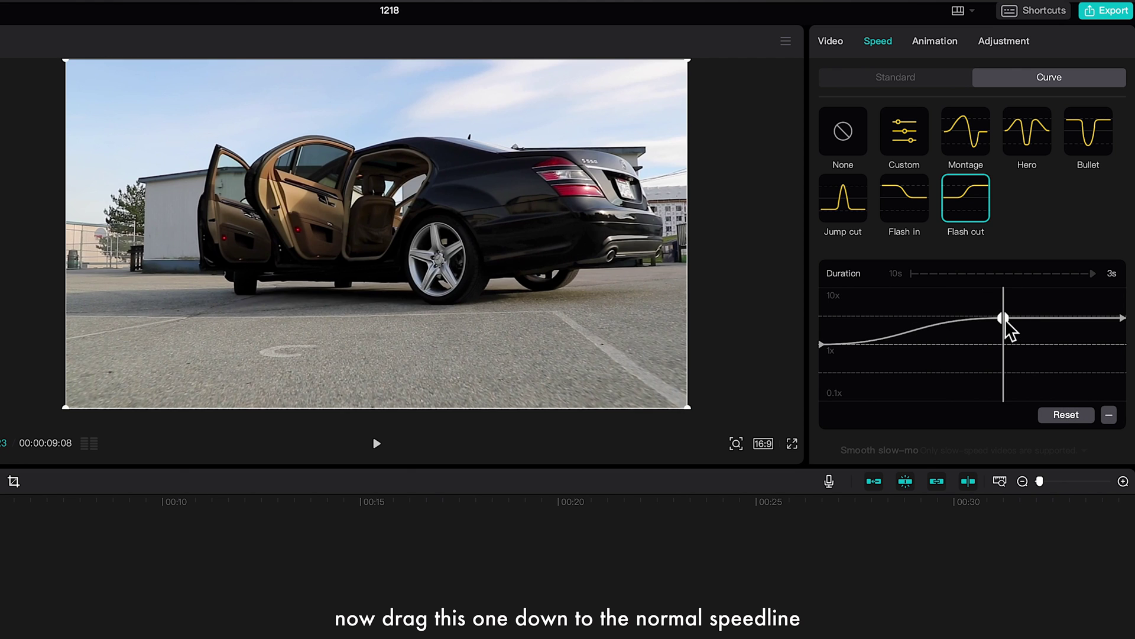
drag(1006, 319, 1005, 345)
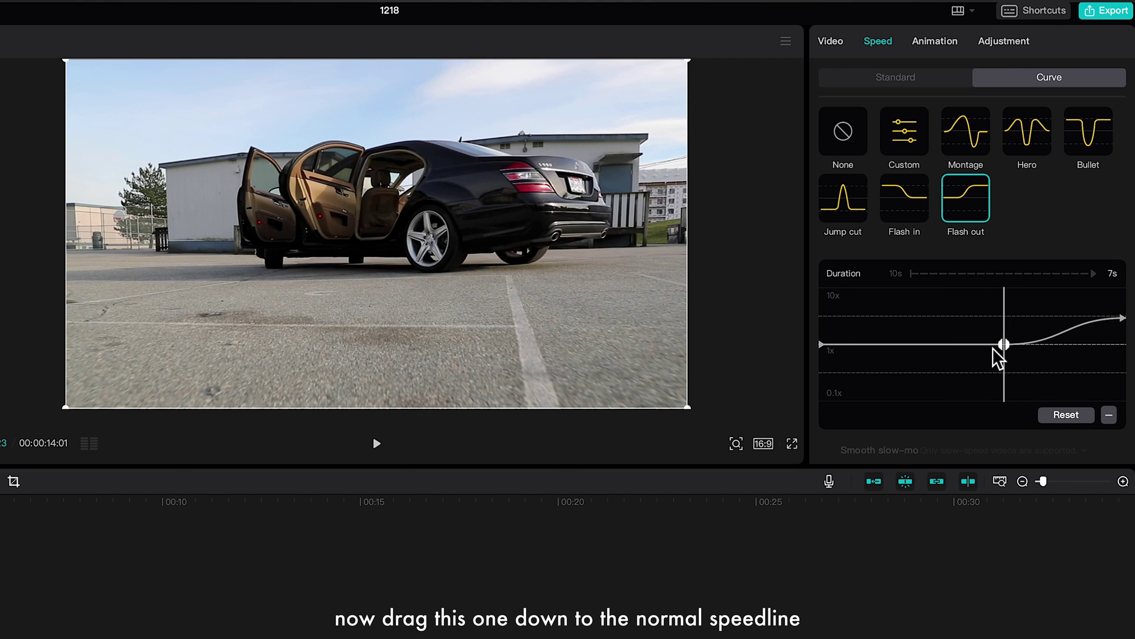
drag(1122, 318, 1121, 293)
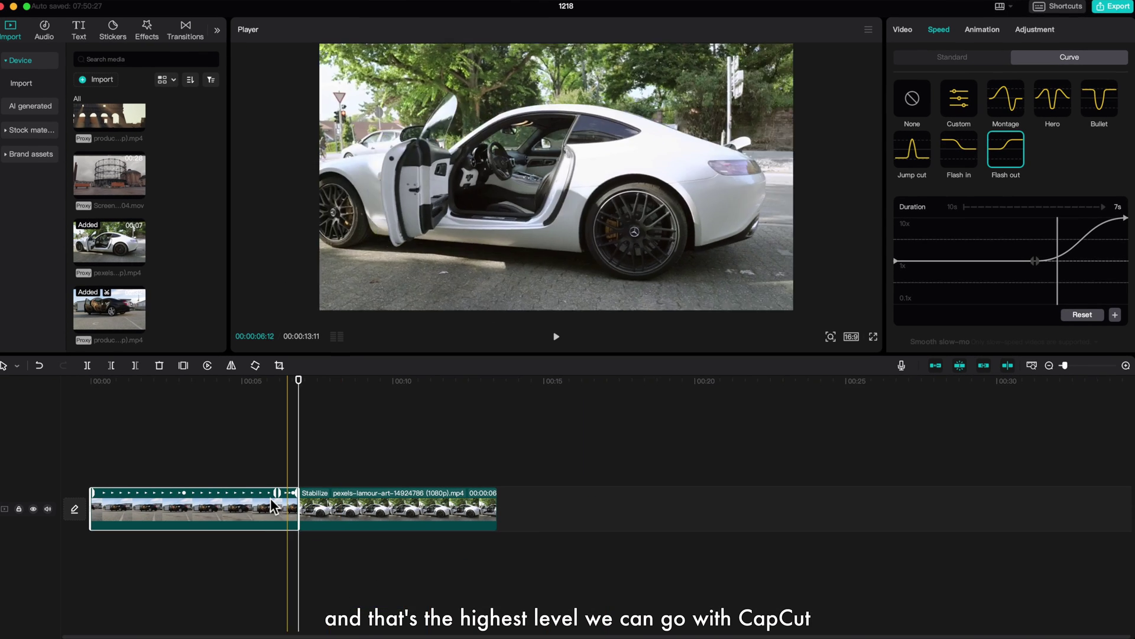
- Play back the black-car clip to preview its speed ramp
click(218, 389)
key(space)
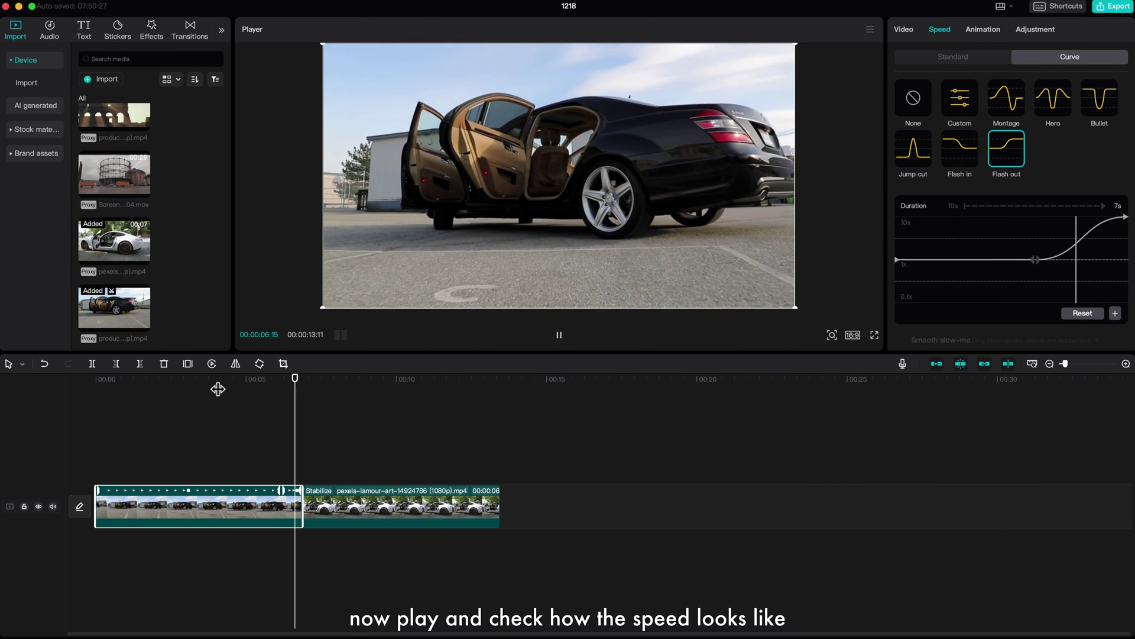
key(space)
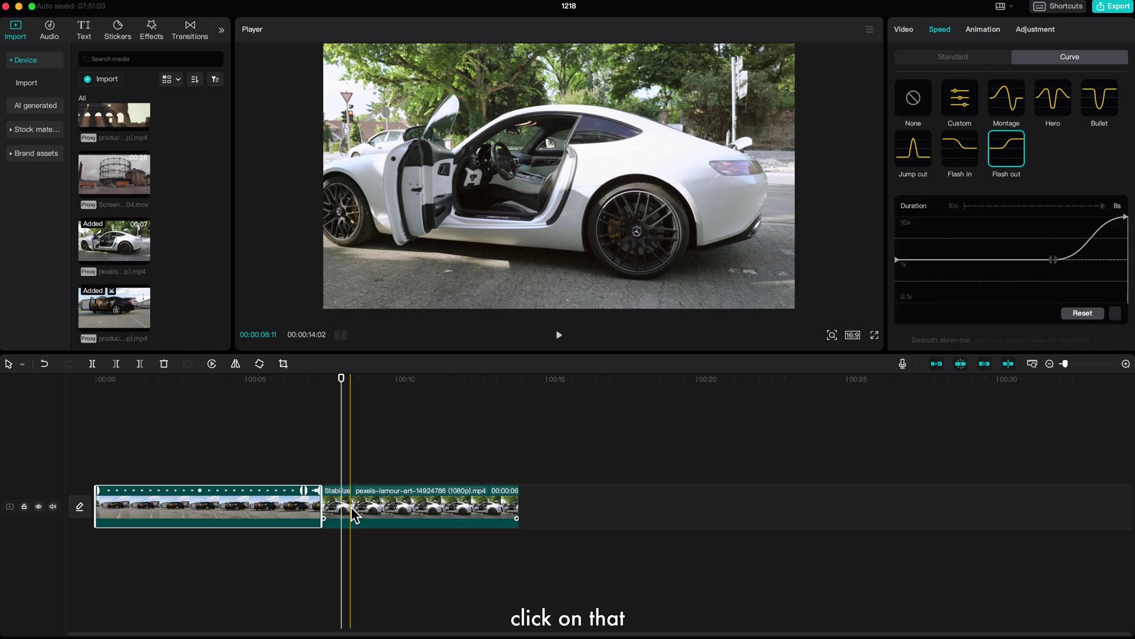
- Give the white-car clip a Flash in curve with one point removed and the middle point at 1x
click(354, 514)
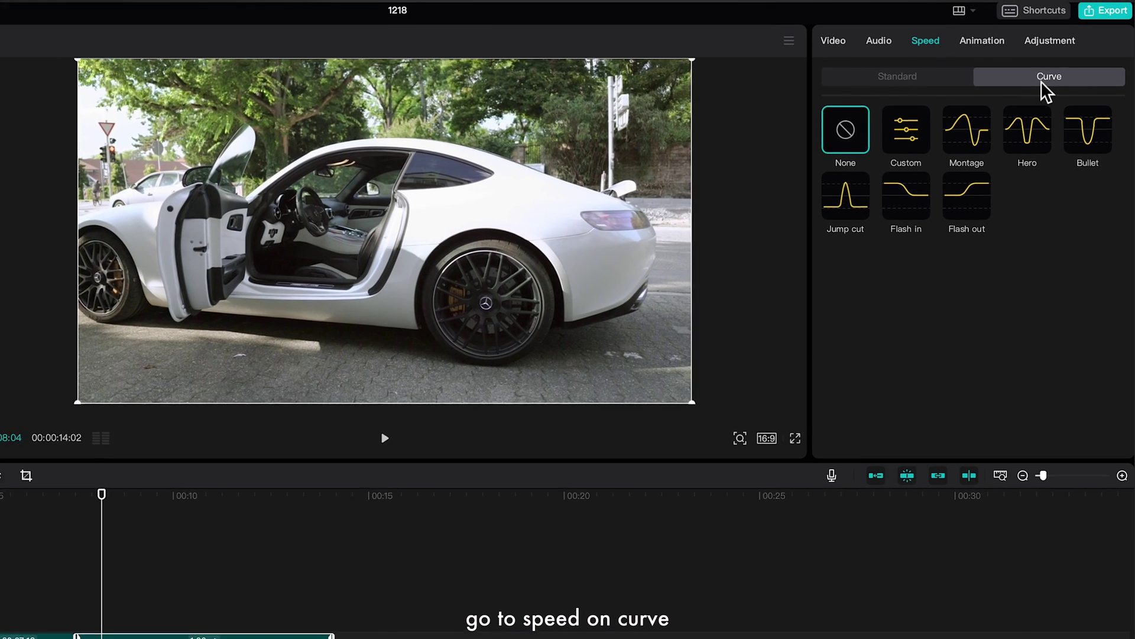
click(889, 193)
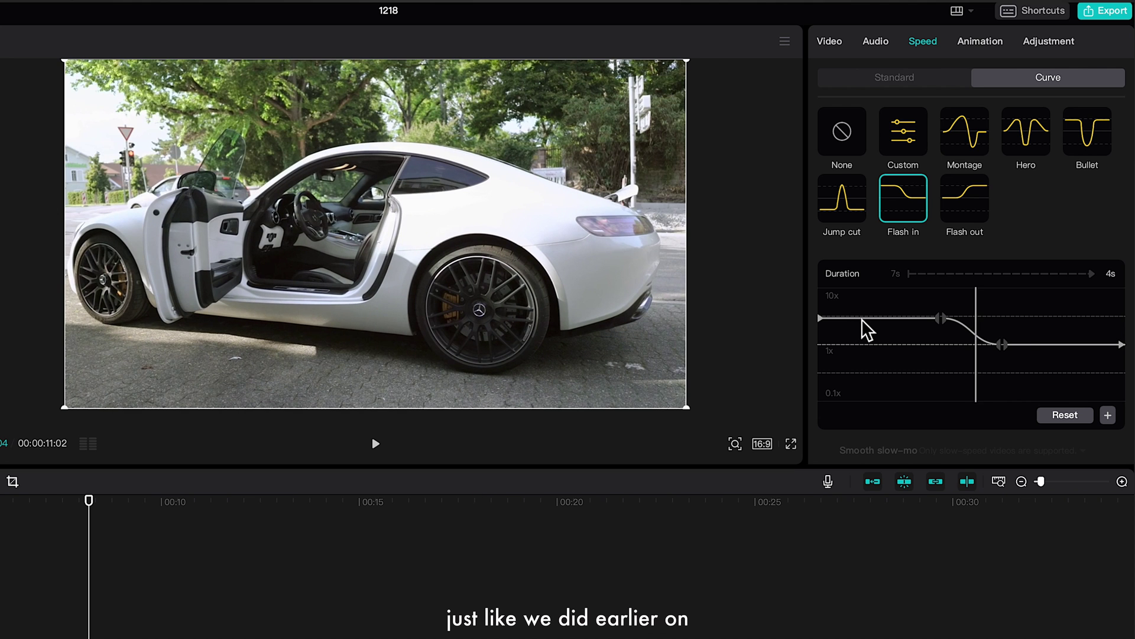
click(1003, 344)
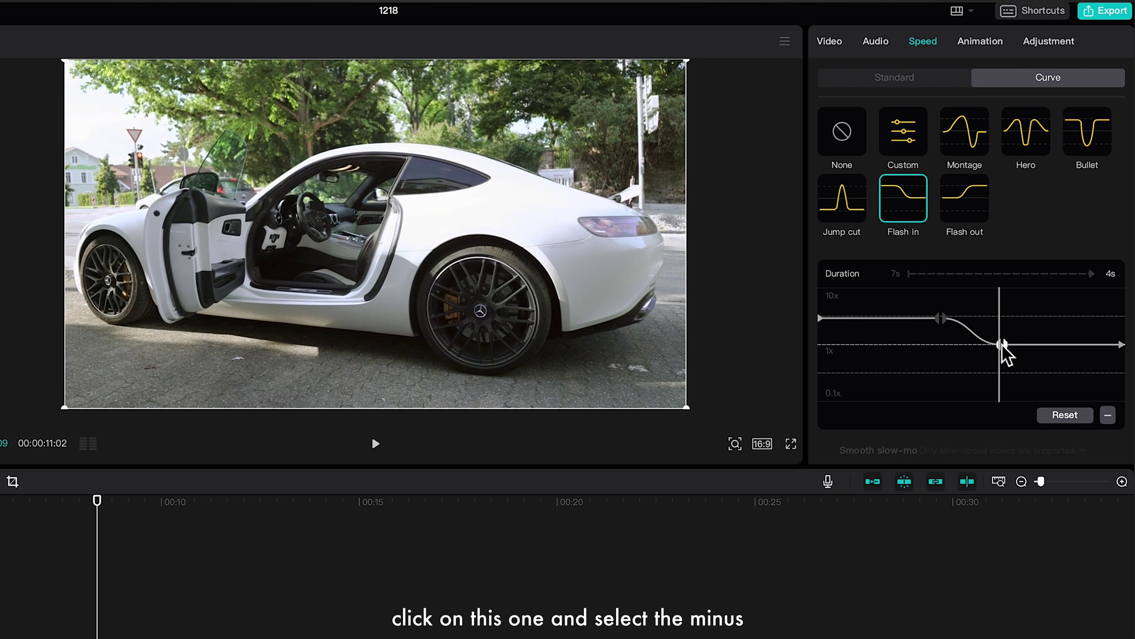
click(1109, 416)
click(941, 318)
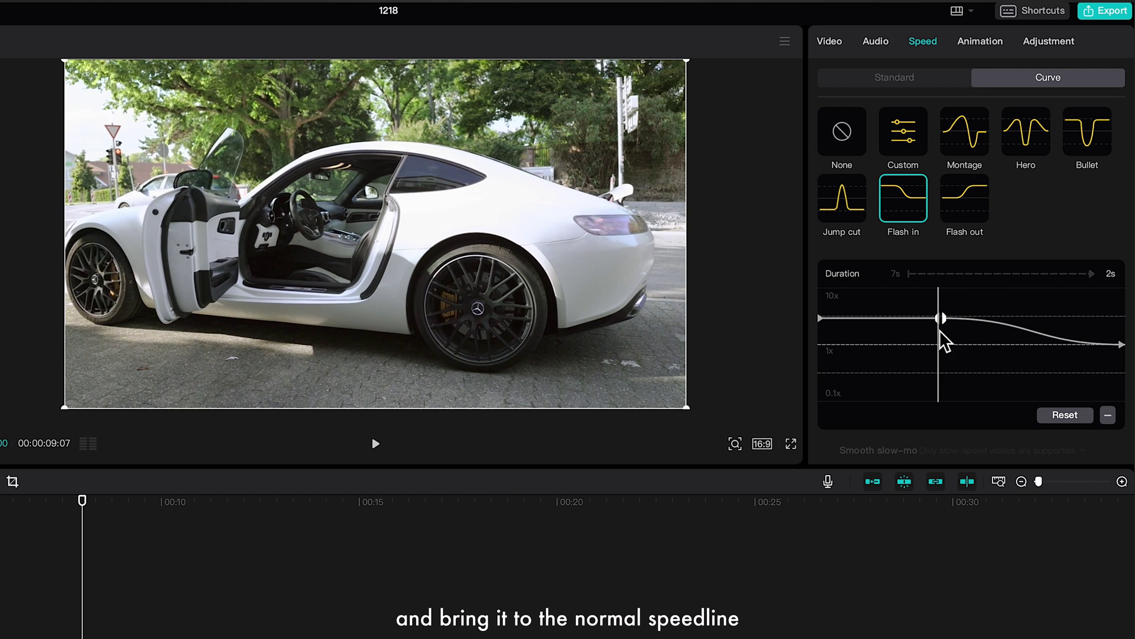
drag(940, 320, 941, 343)
click(821, 319)
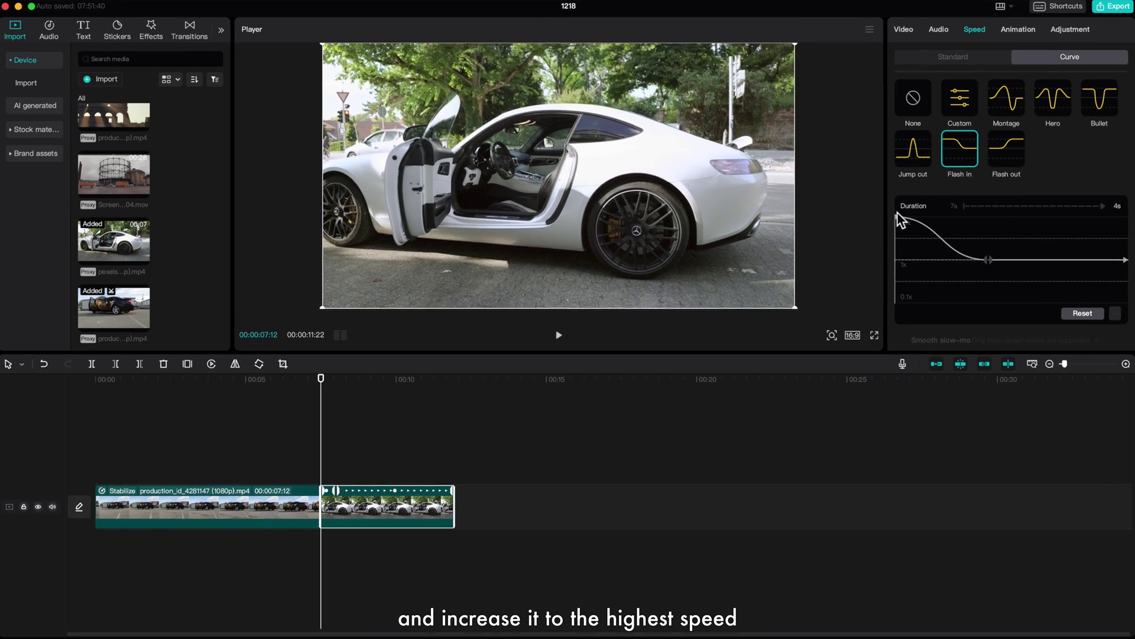
- Play back across the cut to preview the white-car speed ramp
click(263, 385)
key(space)
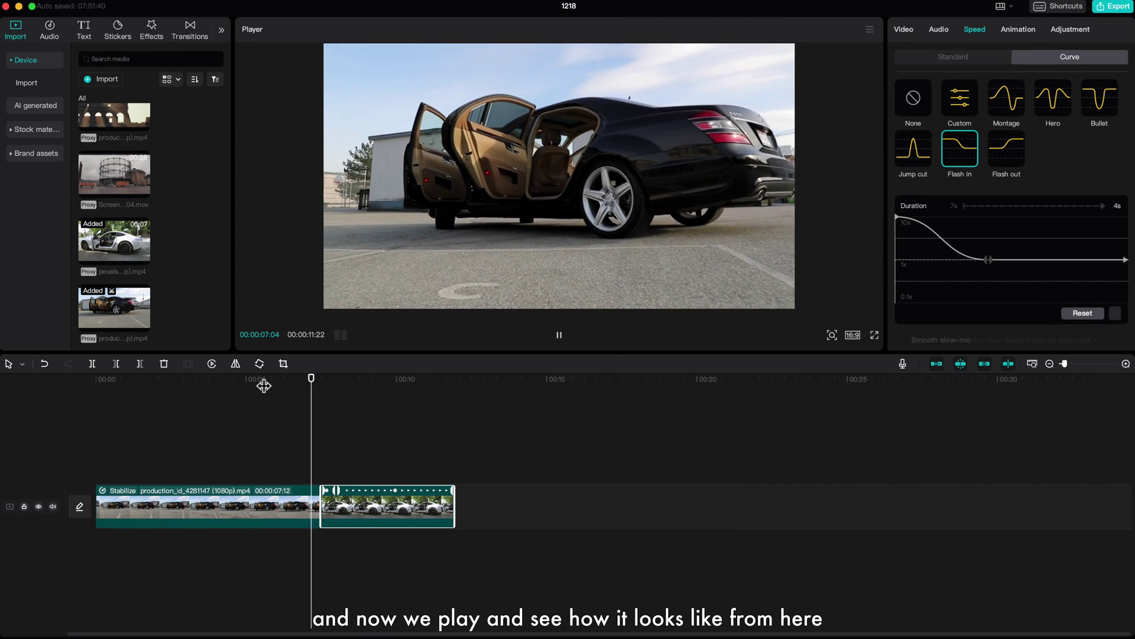
key(space)
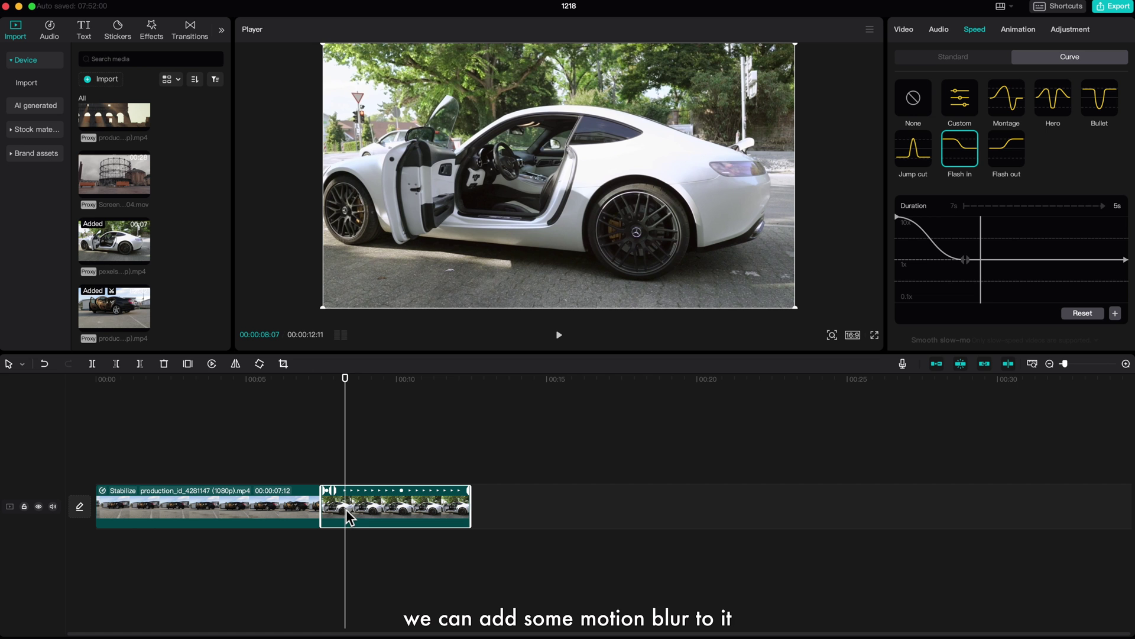
- Enable motion blur on the white-car clip with Blur 70 and Blend about 50
click(904, 29)
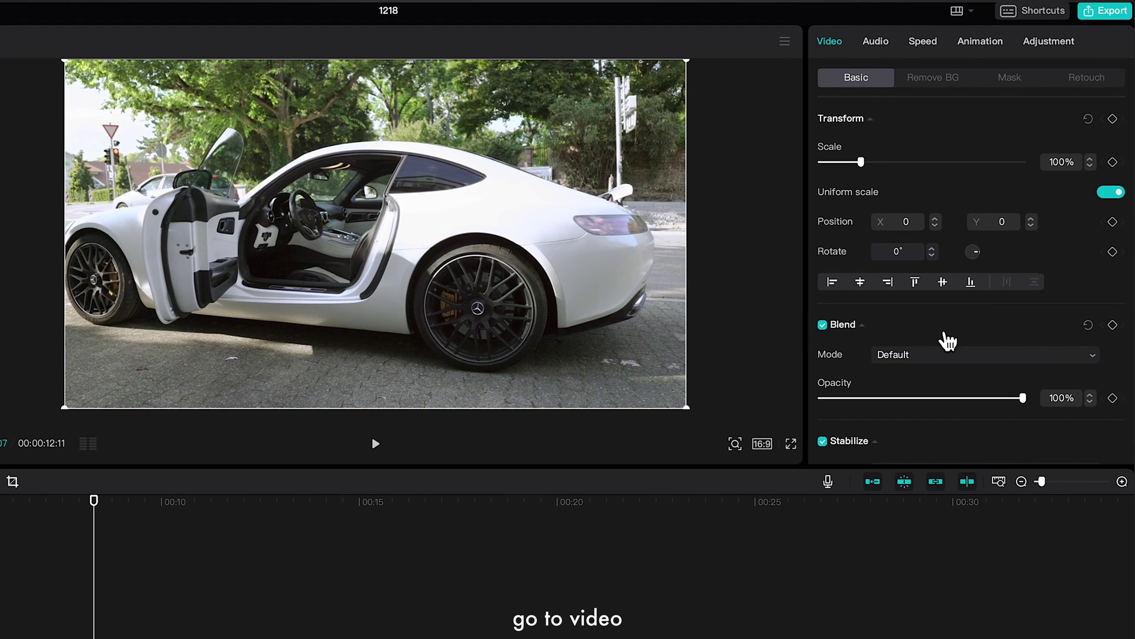
scroll(948, 340, down, 5)
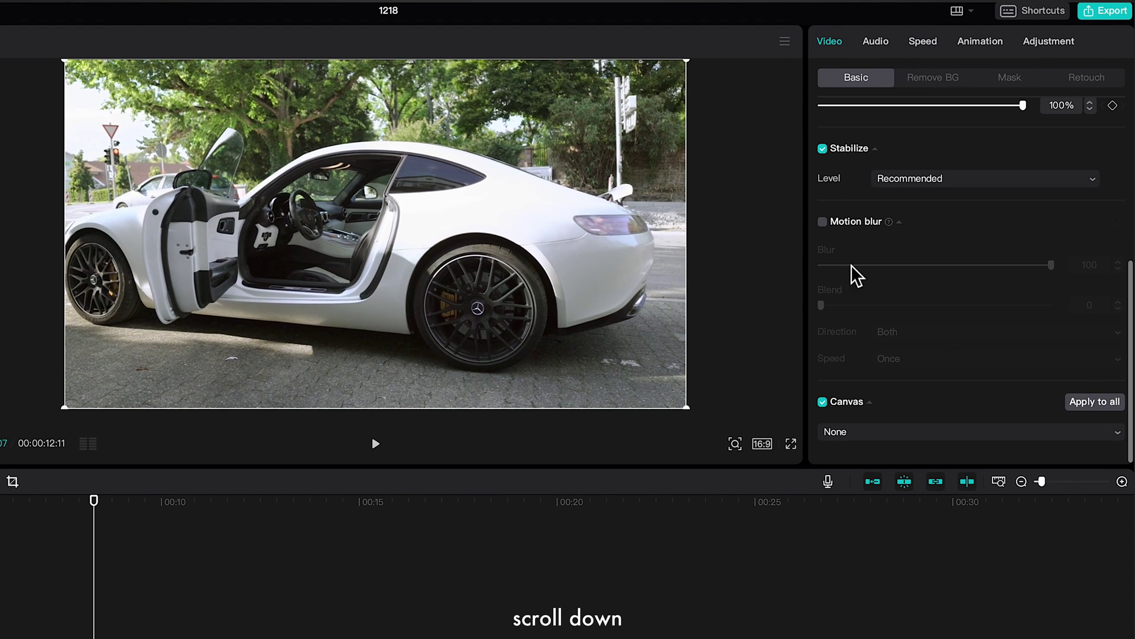
click(823, 222)
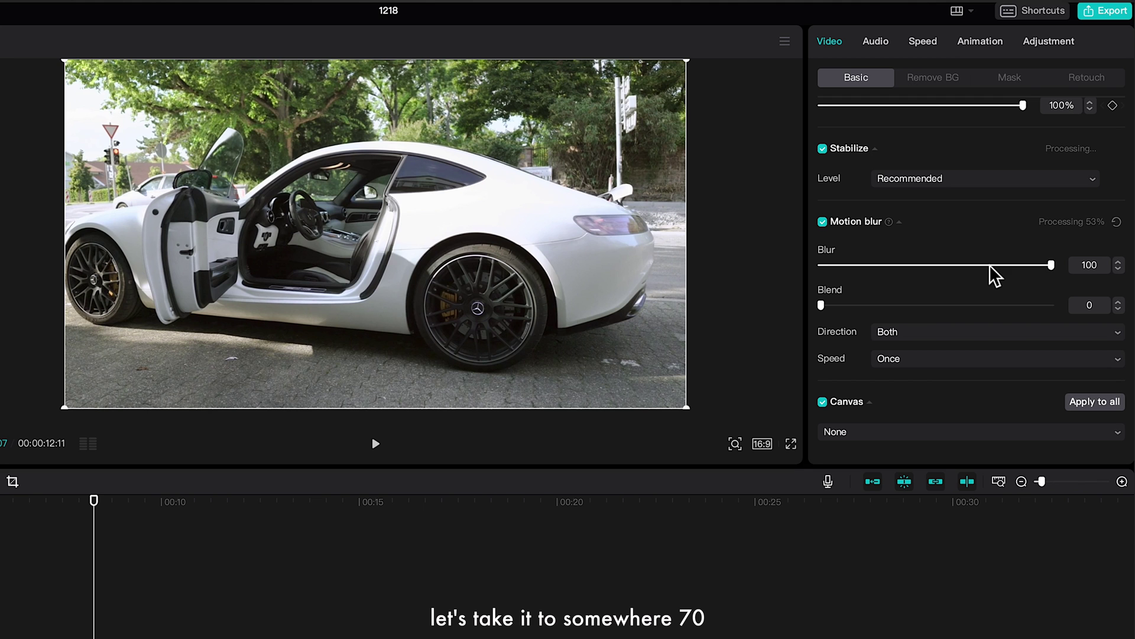
drag(978, 267, 984, 268)
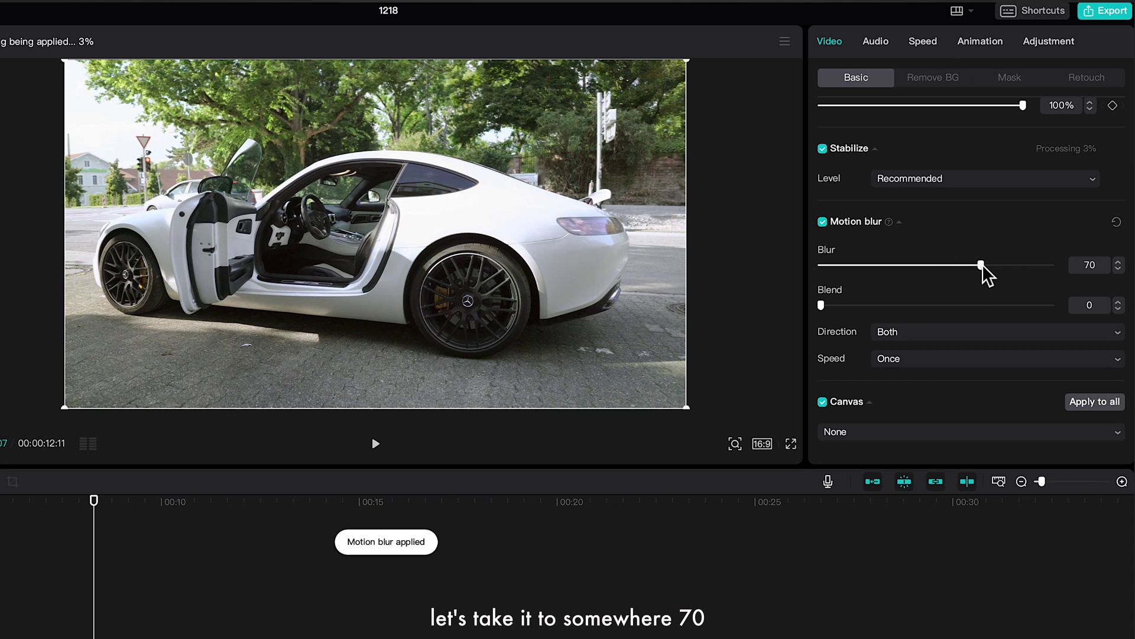
click(825, 306)
drag(924, 305, 936, 306)
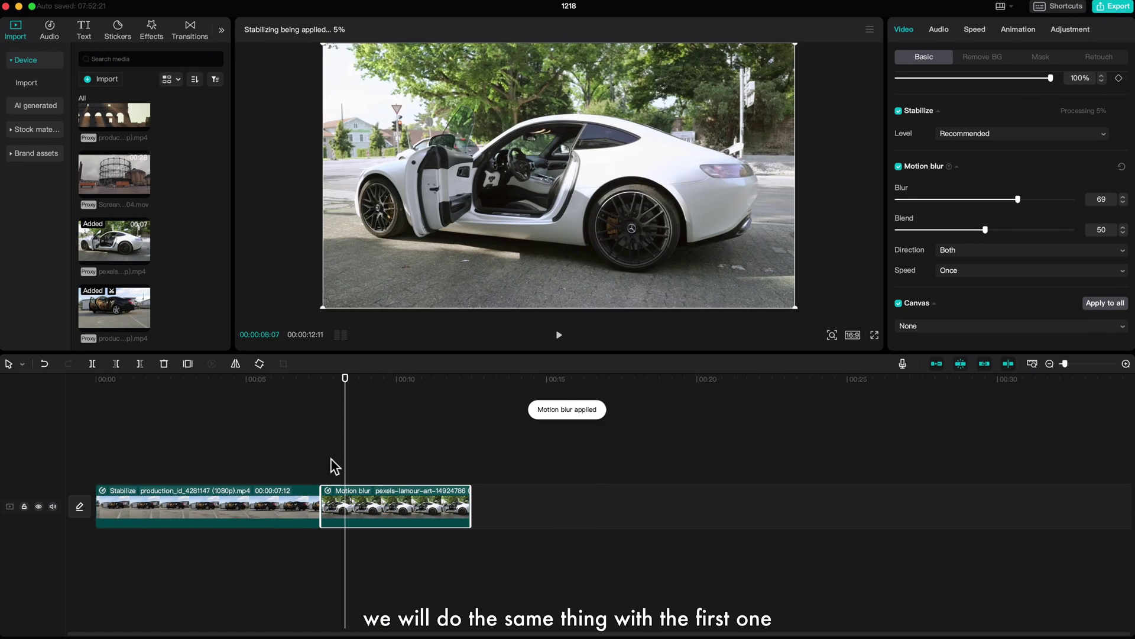
- Select the black-car clip, move the playhead to 00:00:06:12 and preview the blur
click(290, 512)
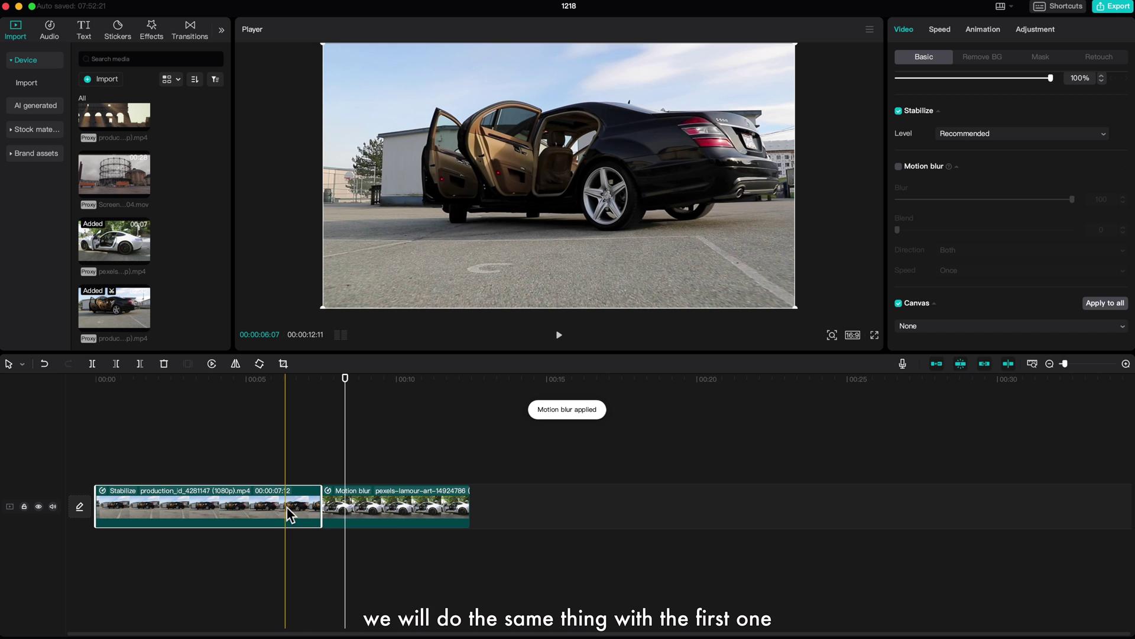
click(290, 513)
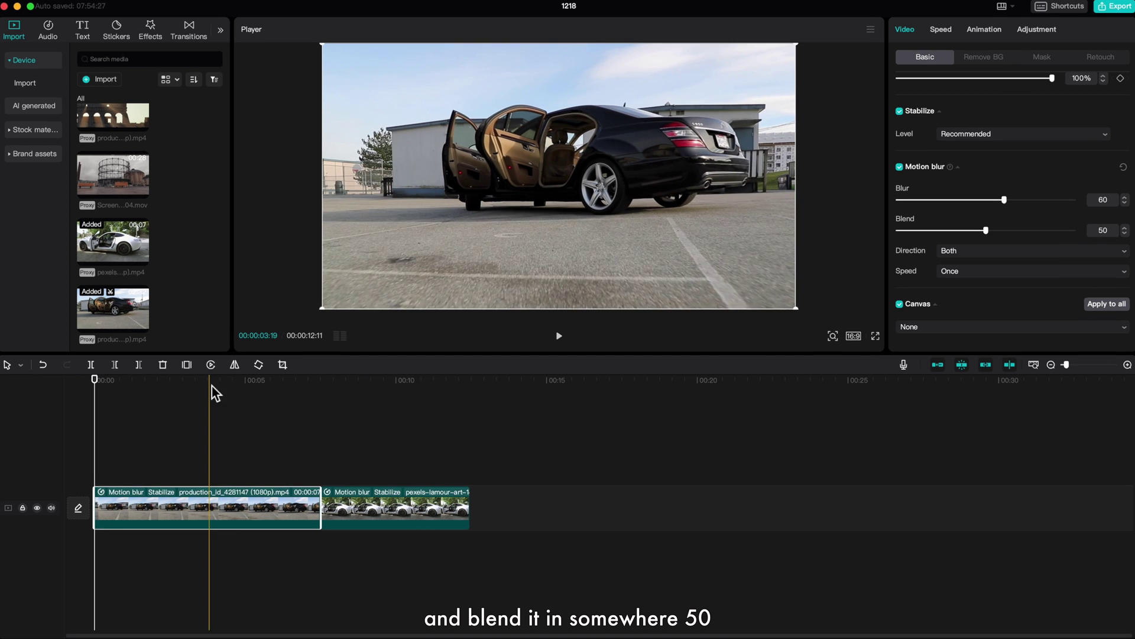
click(216, 383)
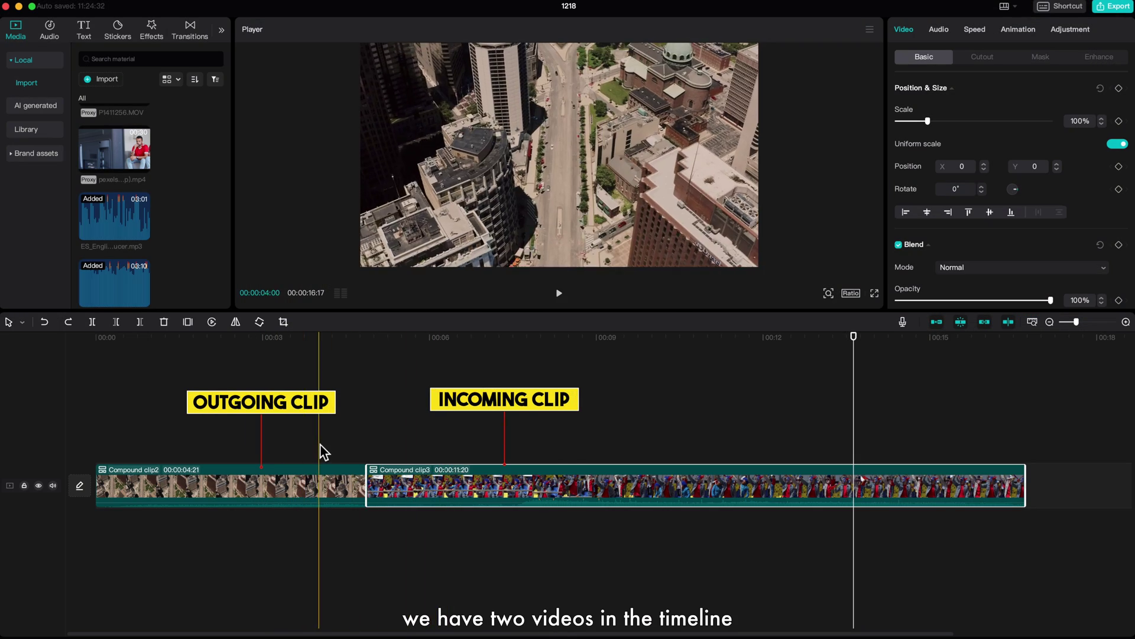
- Trim Compound clip3's start, extract its audio and extend the audio left past the cut, then play
drag(367, 485, 469, 499)
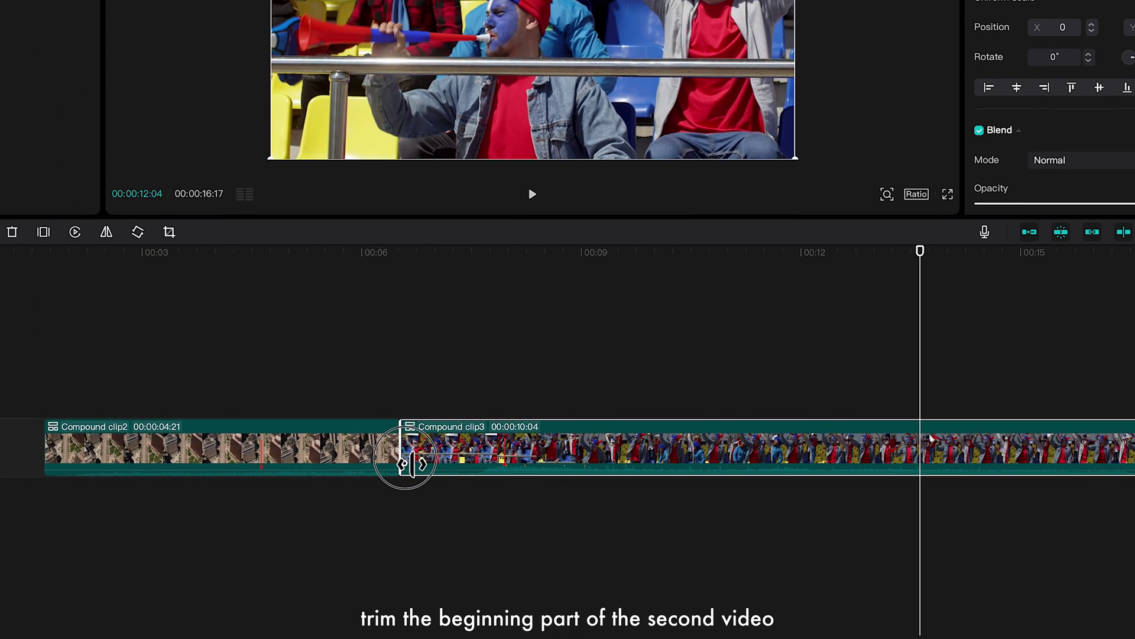
drag(414, 464, 431, 464)
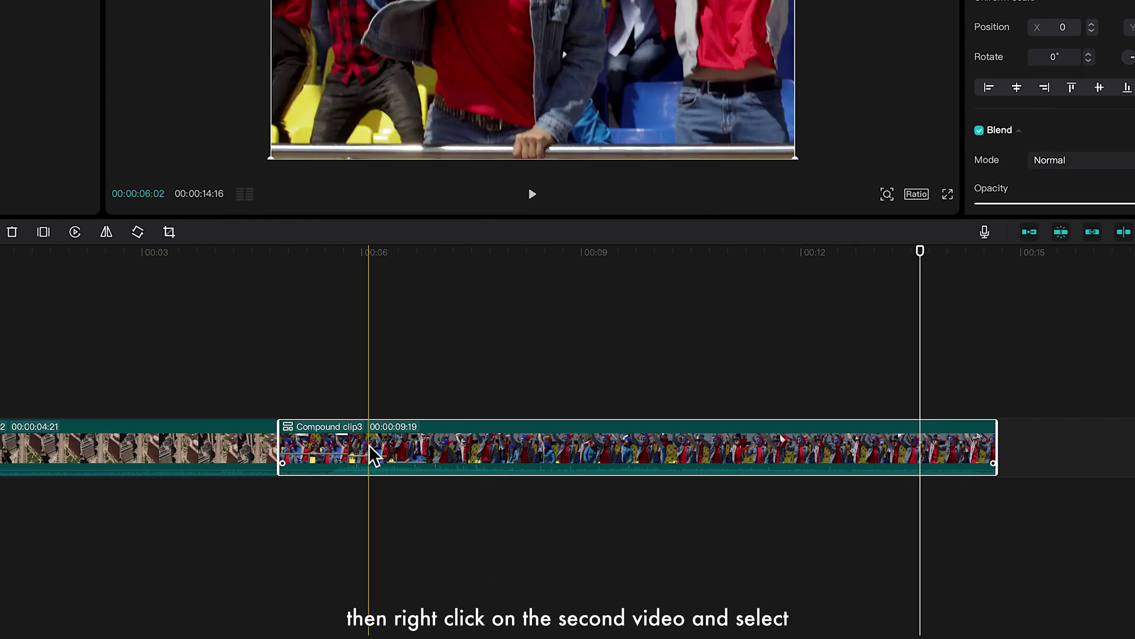
right_click(367, 449)
click(420, 521)
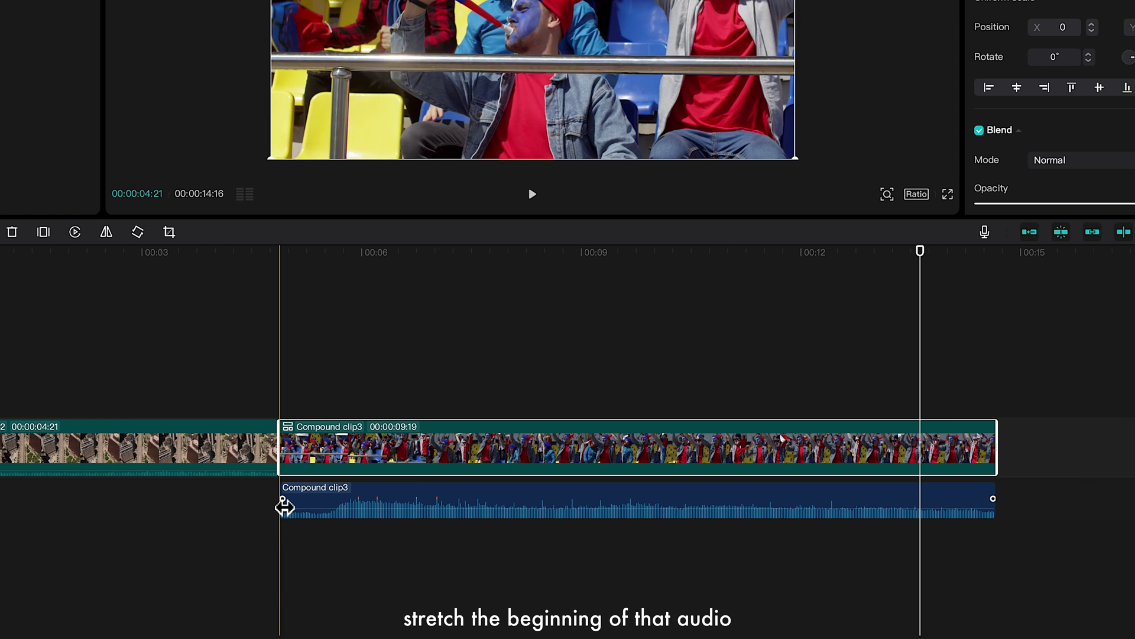
drag(289, 512, 264, 510)
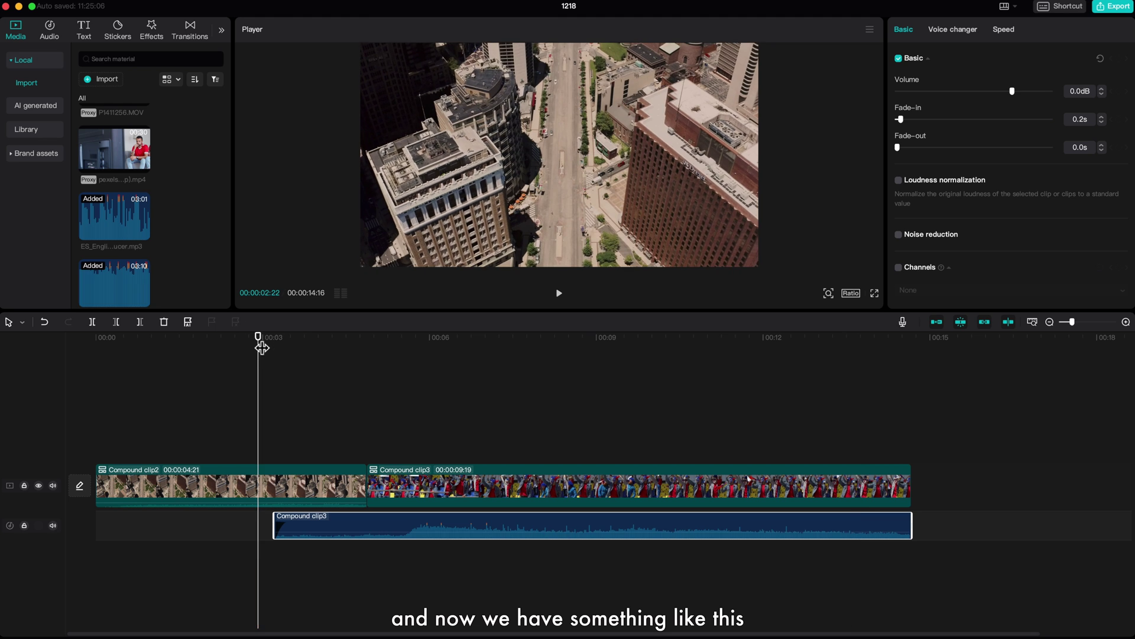
key(space)
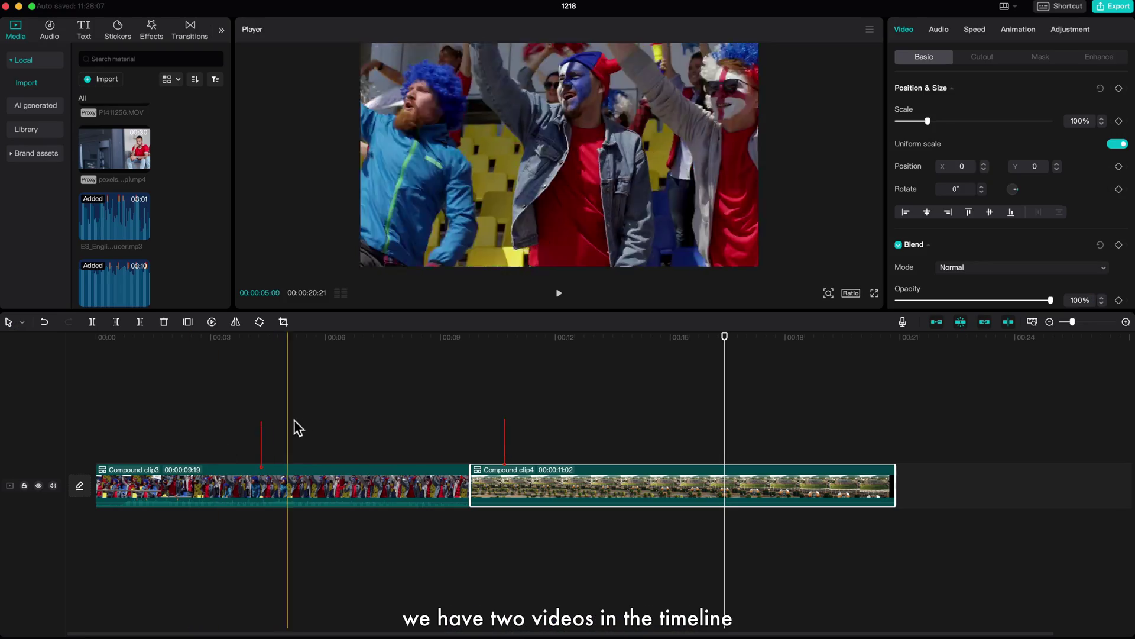
- Shorten the end of Compound clip3 to 7:18
click(358, 427)
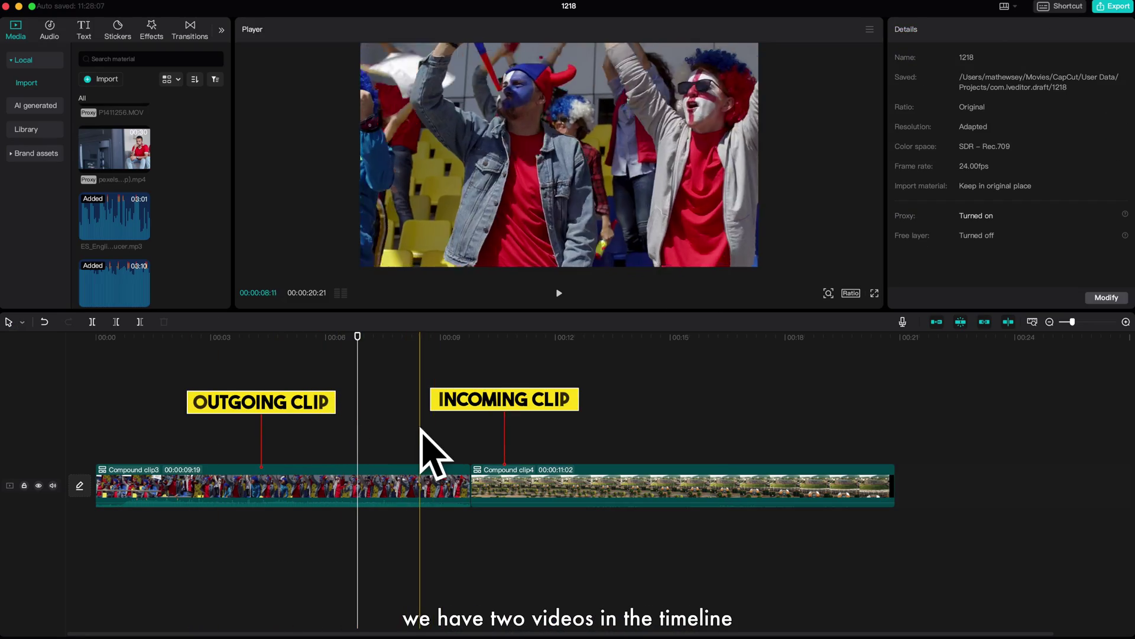
click(470, 485)
drag(470, 485, 438, 487)
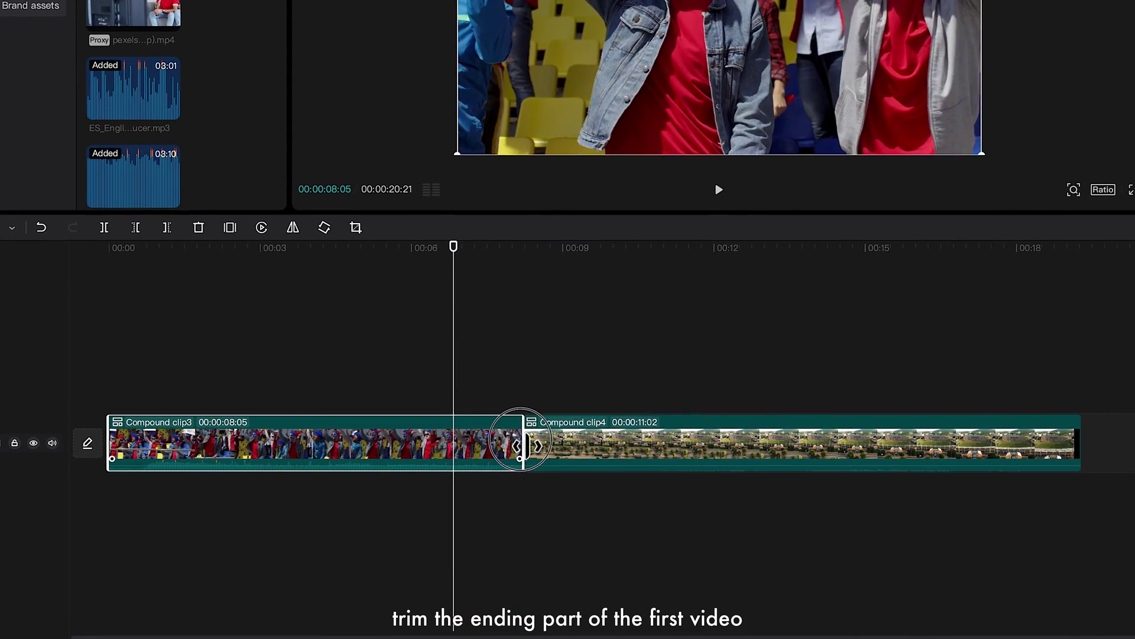
drag(521, 446, 498, 449)
- Extract Compound clip3's audio, extend it into Compound clip4 and fade it out over 0.6s
right_click(482, 443)
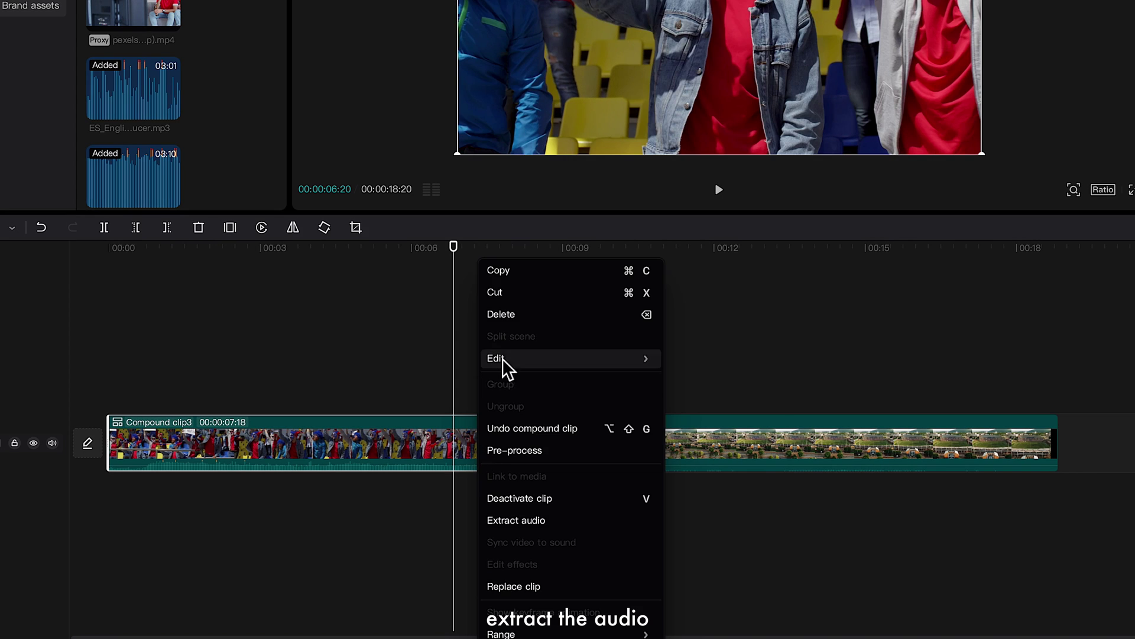
click(543, 520)
drag(499, 495, 556, 501)
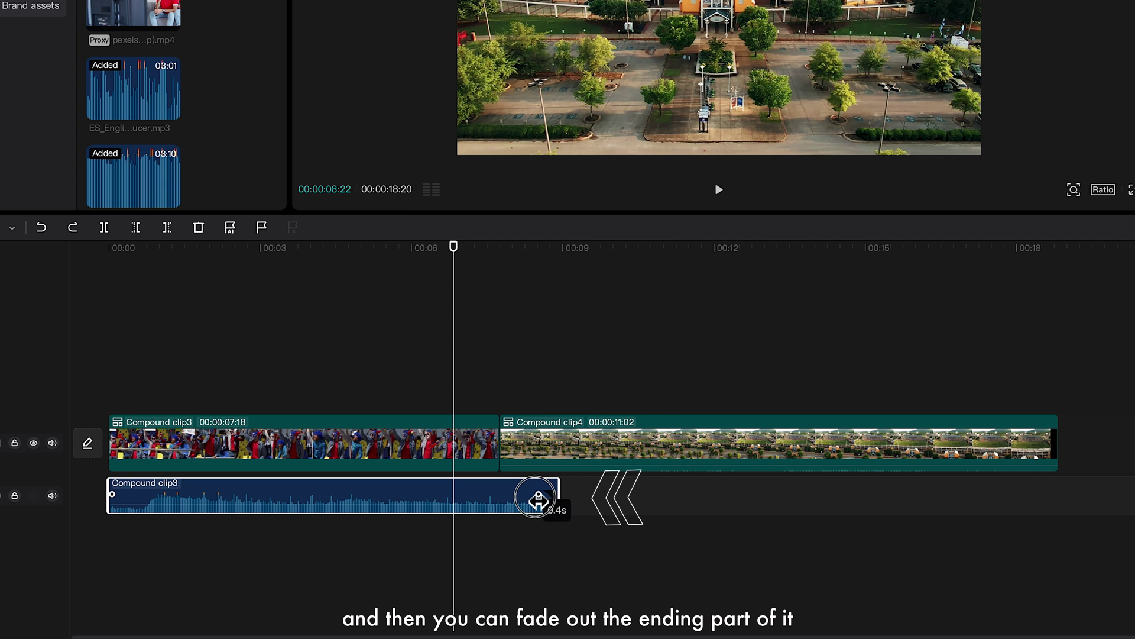
drag(539, 500, 535, 504)
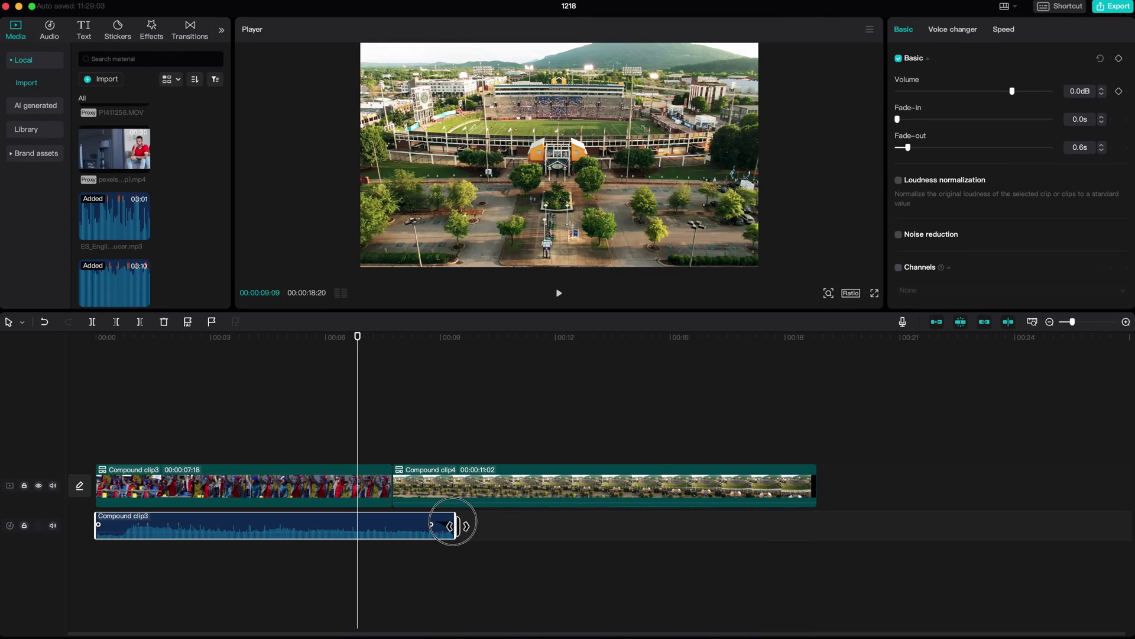
click(259, 427)
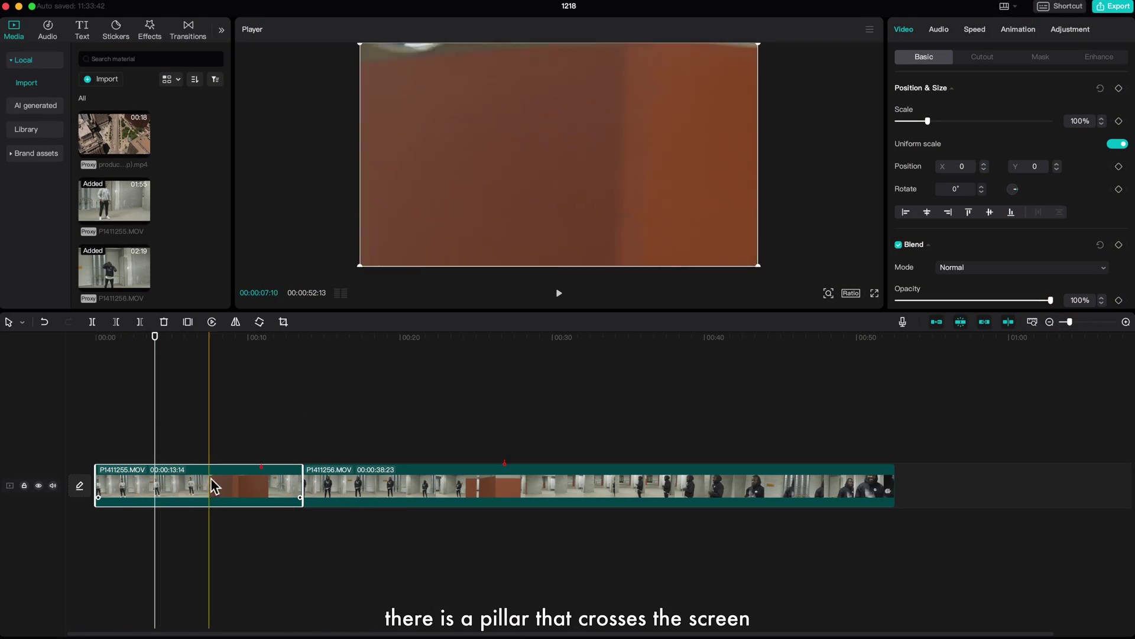
- Move the playhead and select the first hallway clip, P1411255.MOV, to inspect the pillar
click(196, 452)
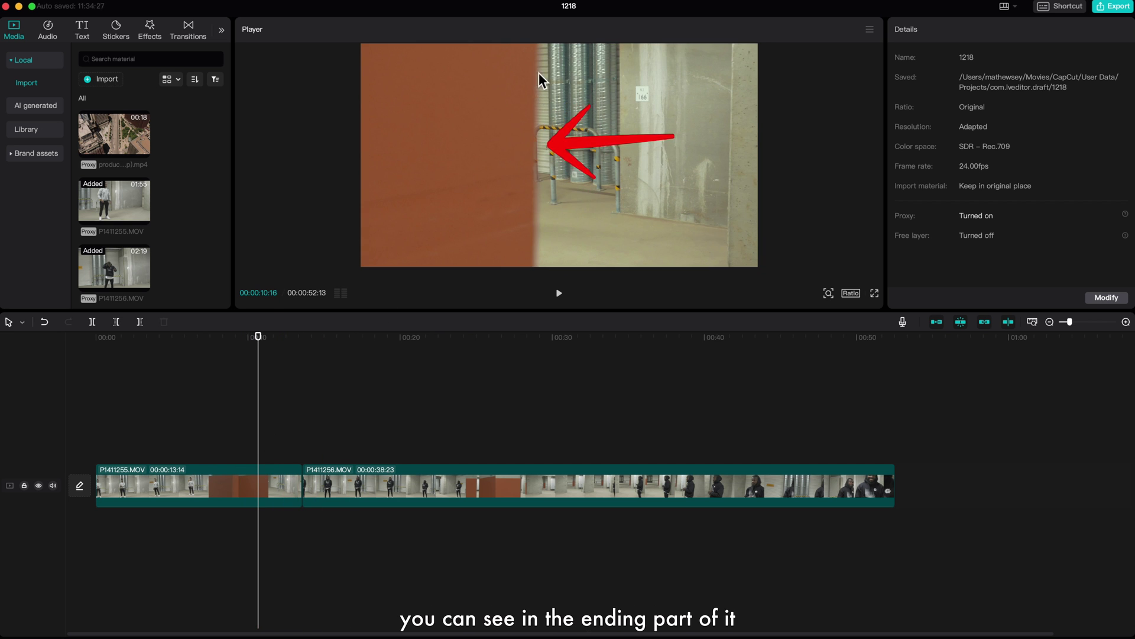
click(236, 487)
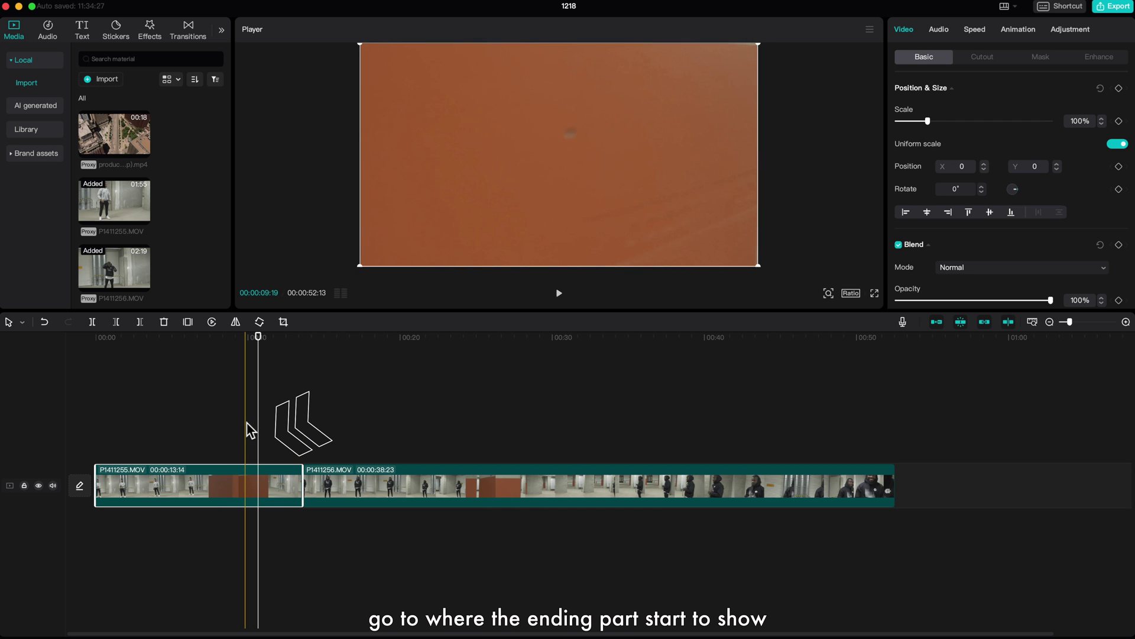
- Keyframe the -90° split mask edge from the frame's right side onto the pillar, then lift the clip upward
click(248, 430)
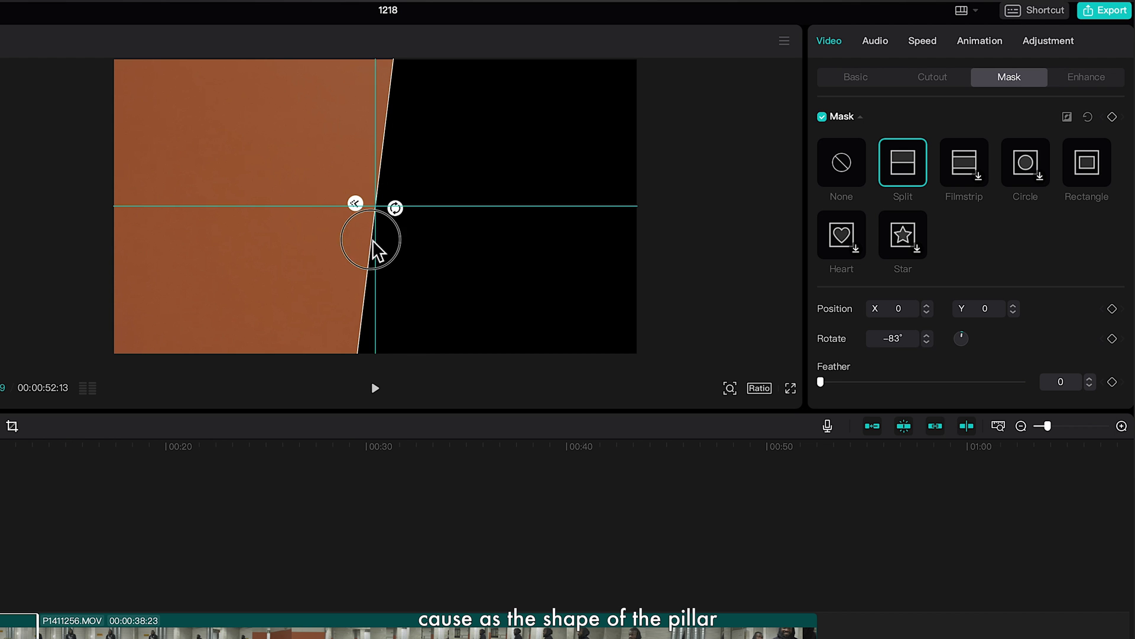
drag(373, 242, 640, 247)
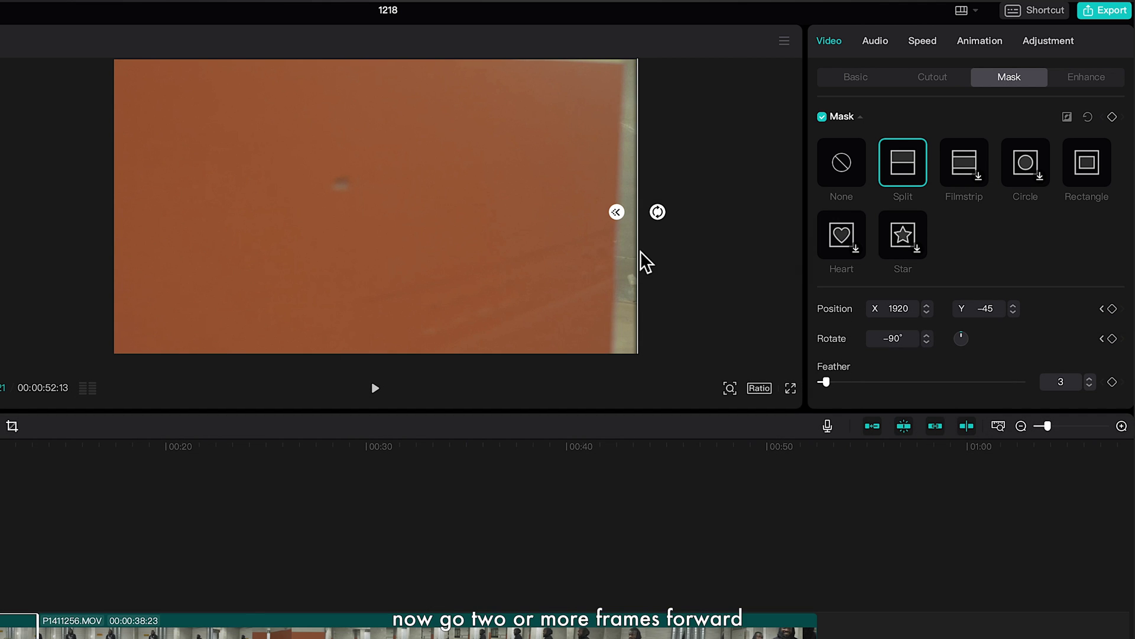
drag(638, 254, 626, 254)
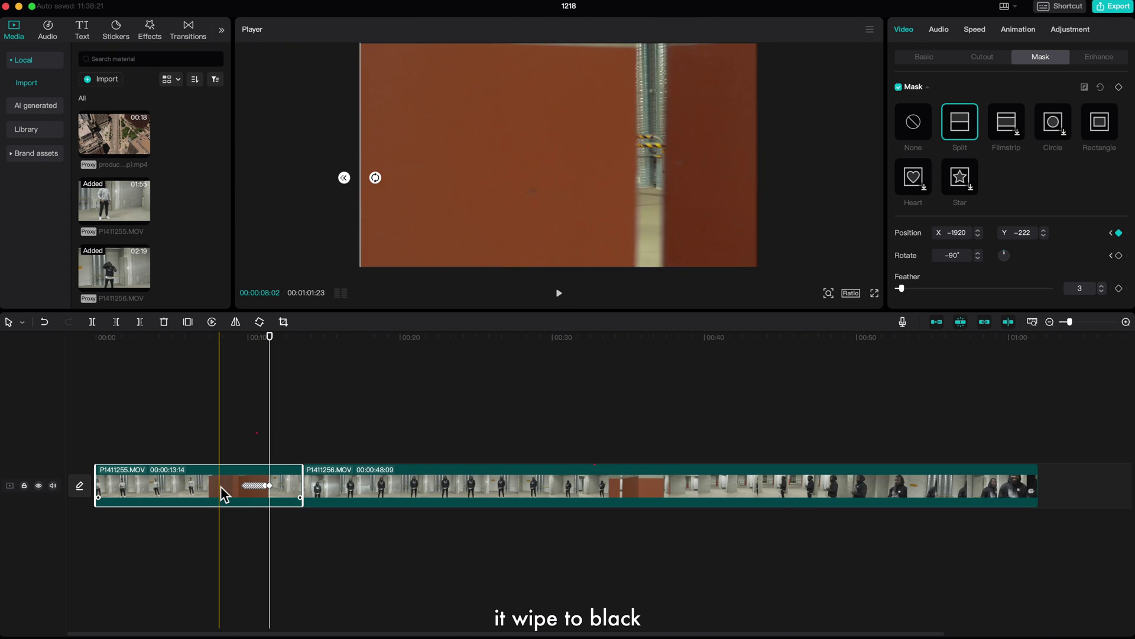
drag(220, 489, 213, 454)
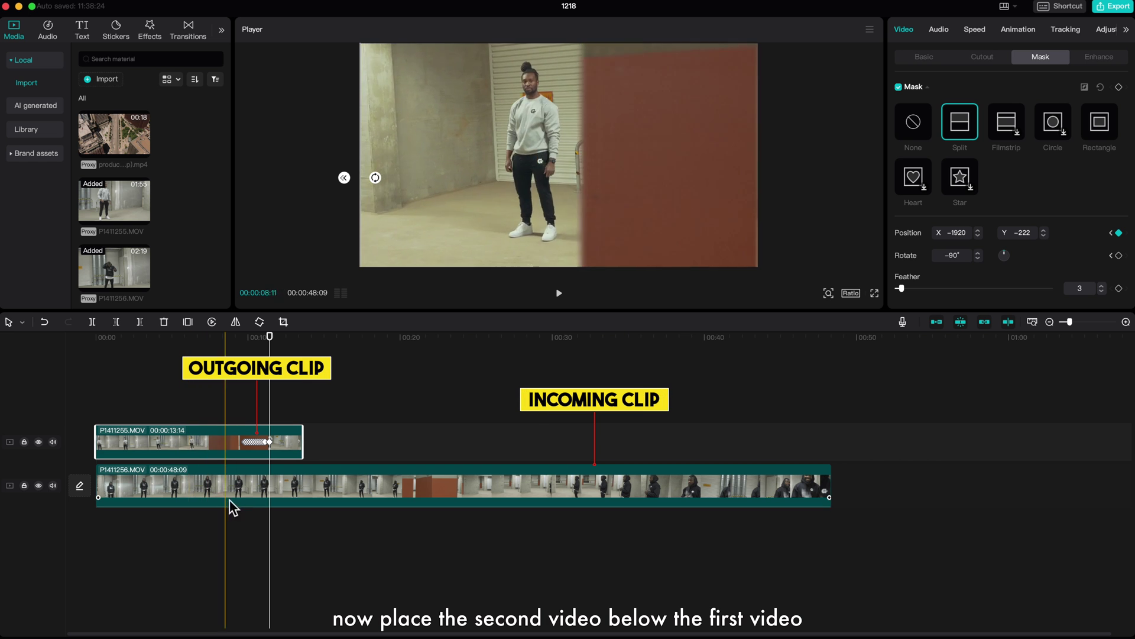
- Check the stacked P1411255 and P1411256 clips and move the playhead back
click(268, 489)
click(198, 456)
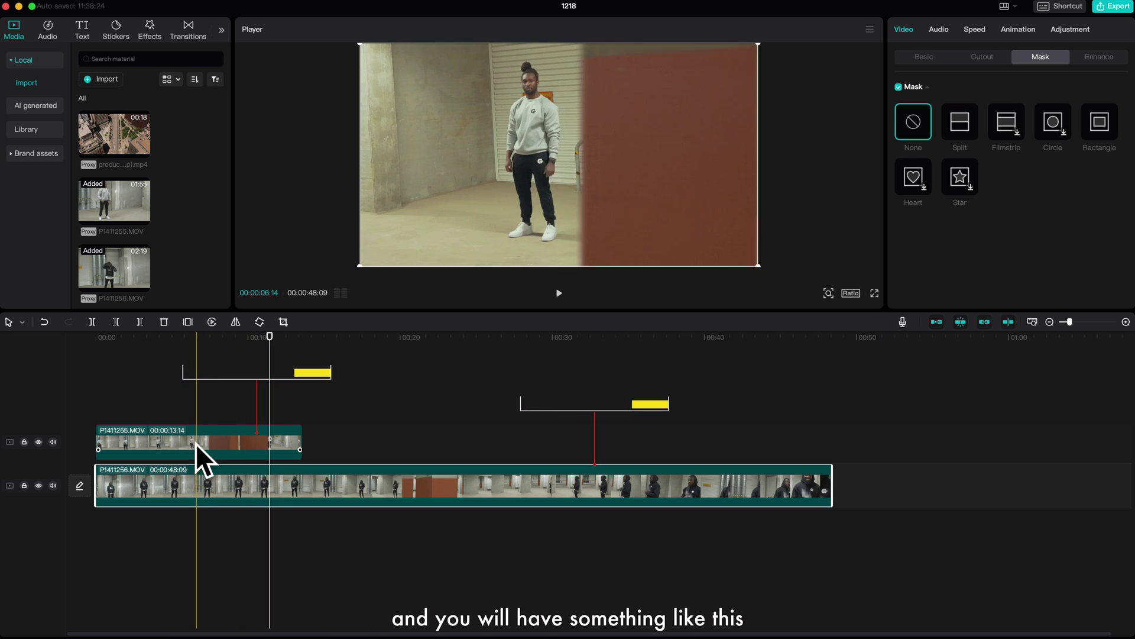
click(181, 407)
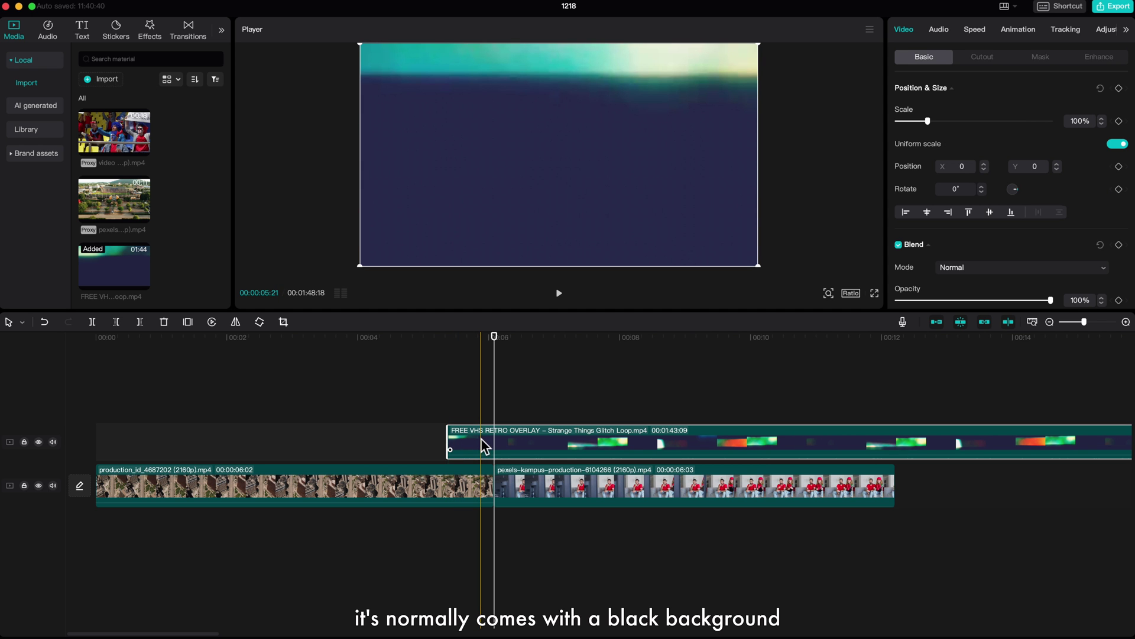
- Trim the VHS overlay's start with Q, split it with Ctrl+B and delete the long right piece
click(481, 444)
key(q)
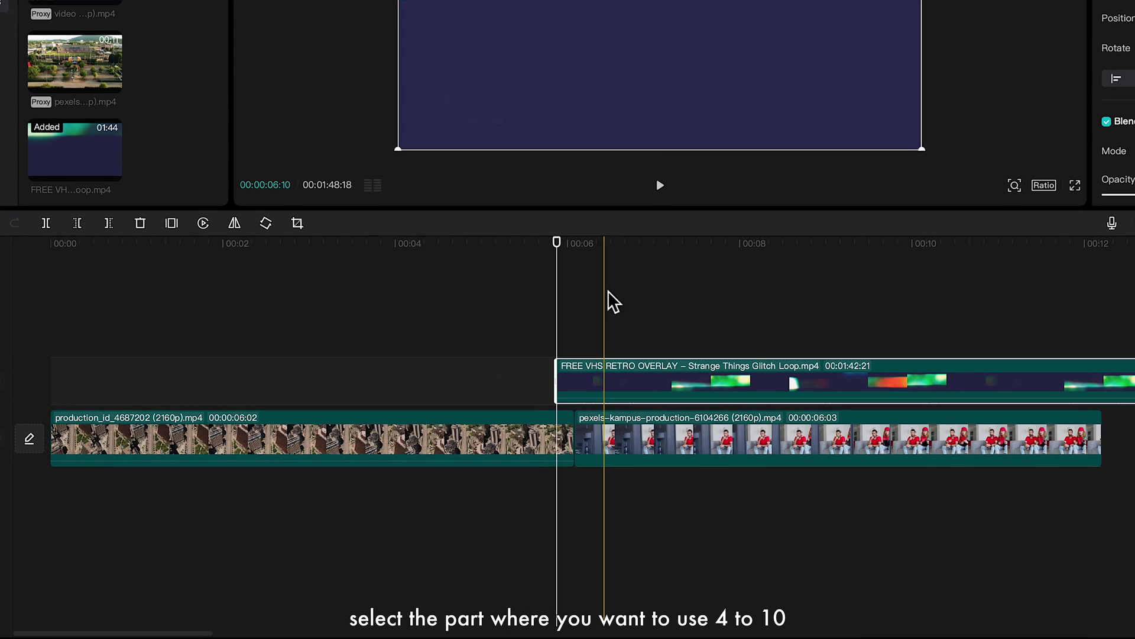
click(605, 243)
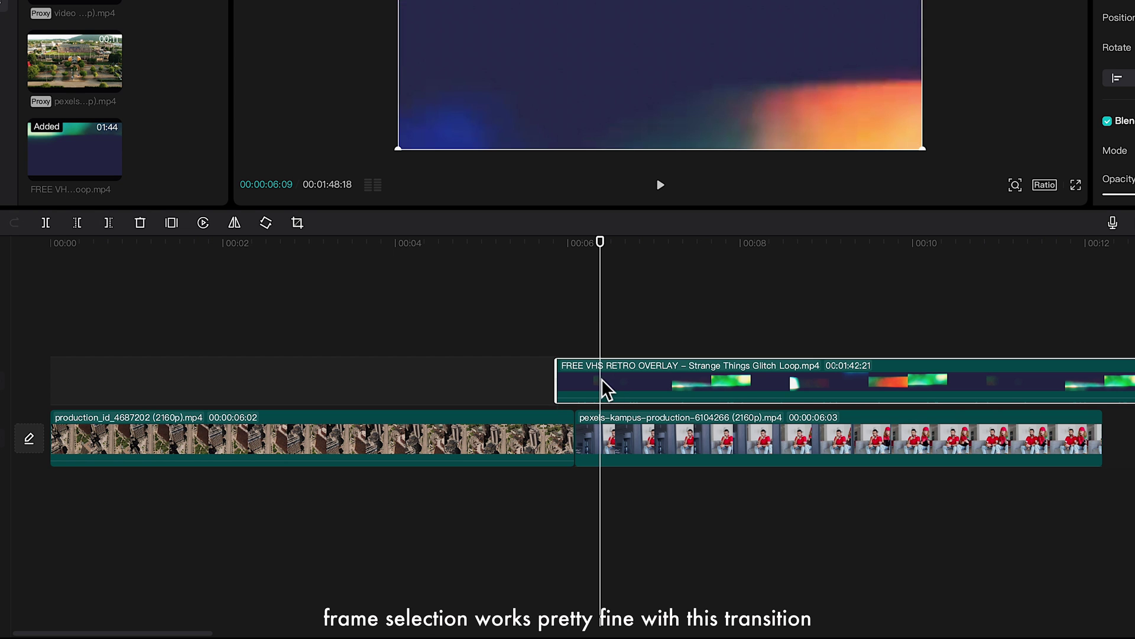
key(ctrl+b)
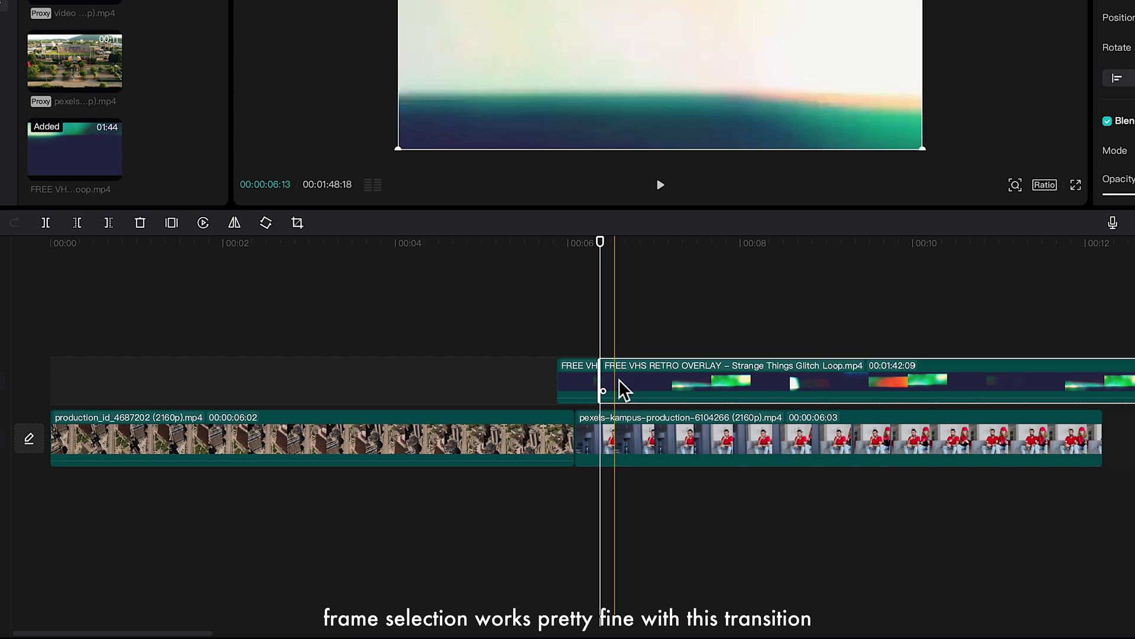
key(Delete)
click(576, 370)
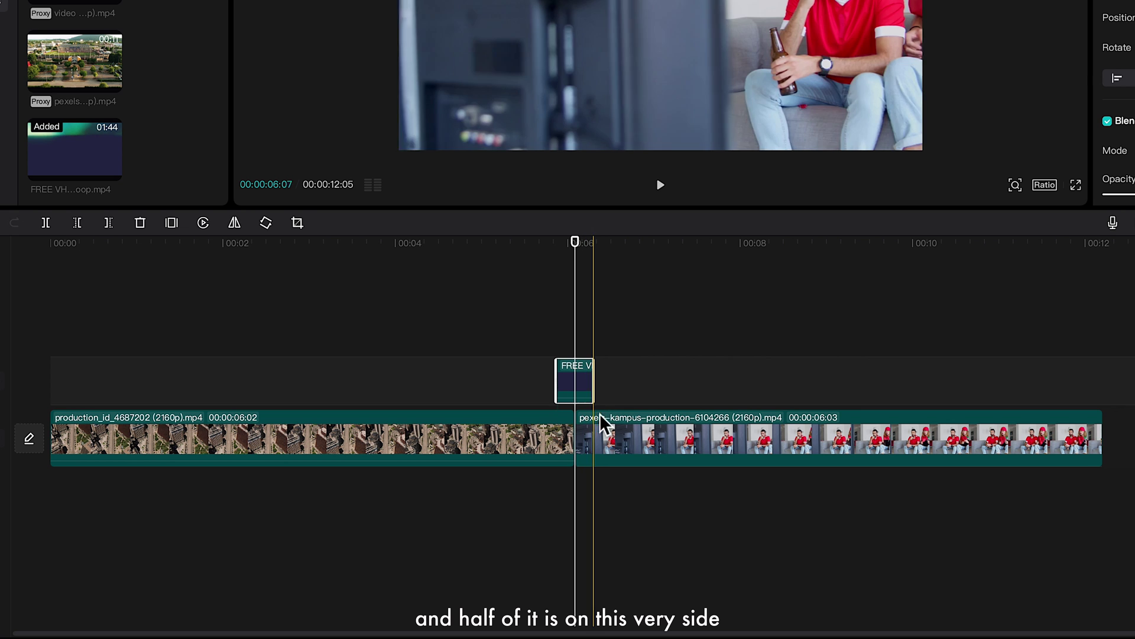
- Set the short glitch overlay's blend mode to Screen and play back the transition
click(574, 381)
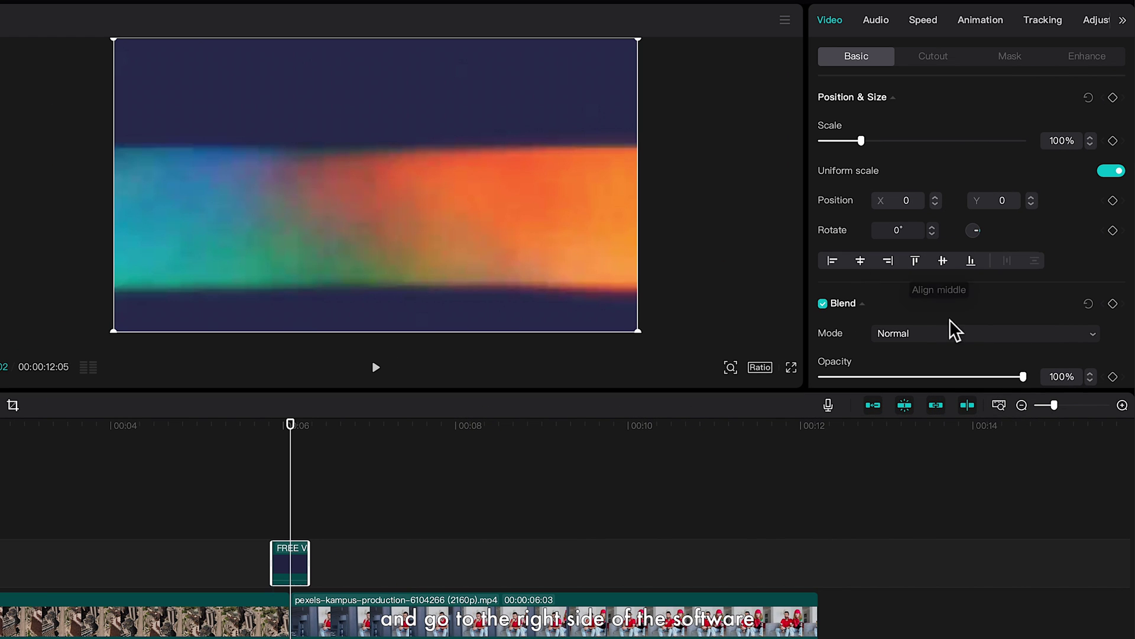
click(941, 334)
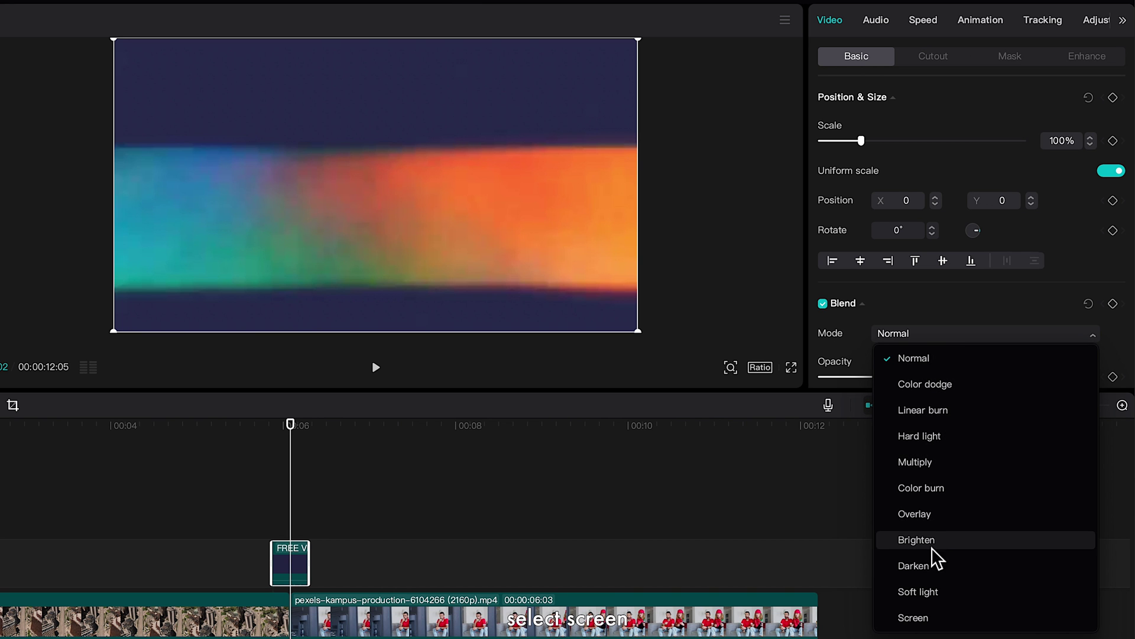
click(913, 618)
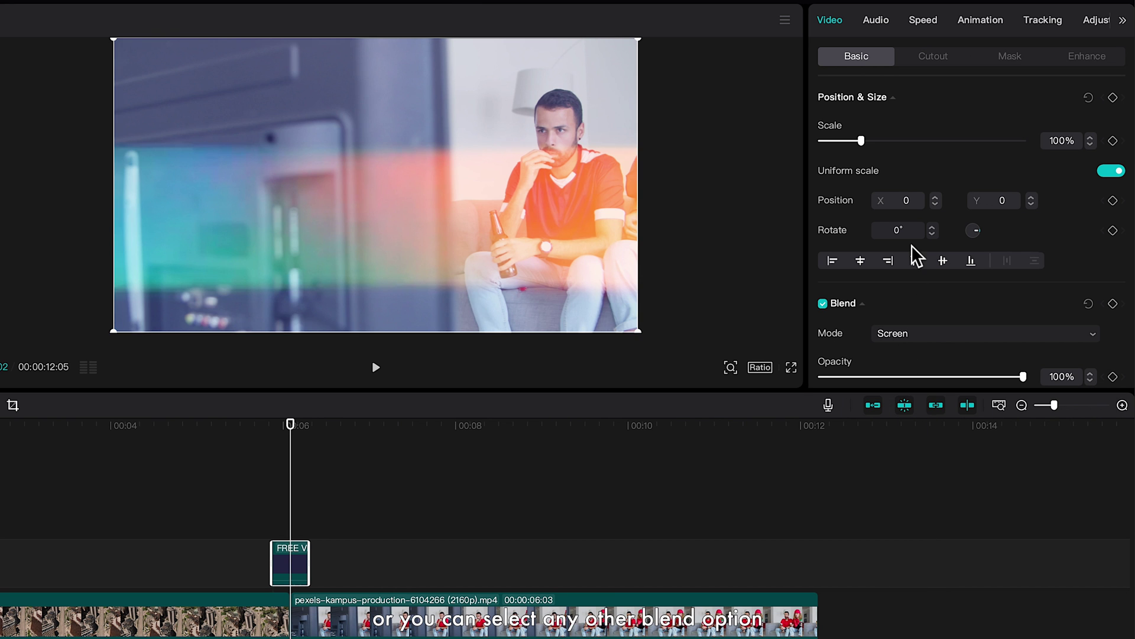
click(927, 337)
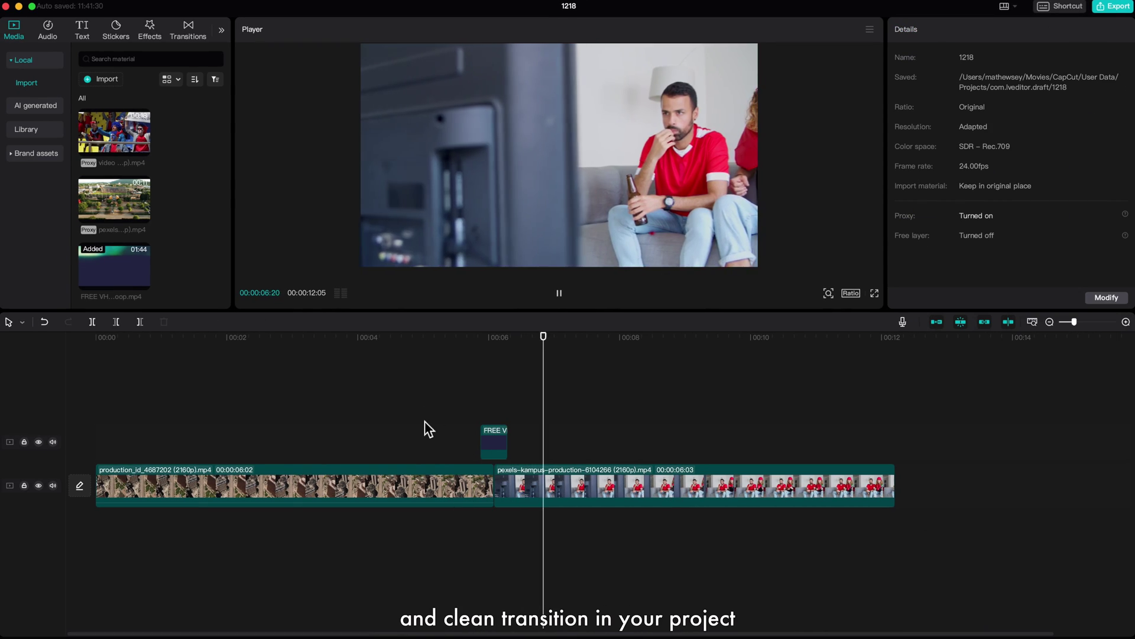
click(425, 430)
key(space)
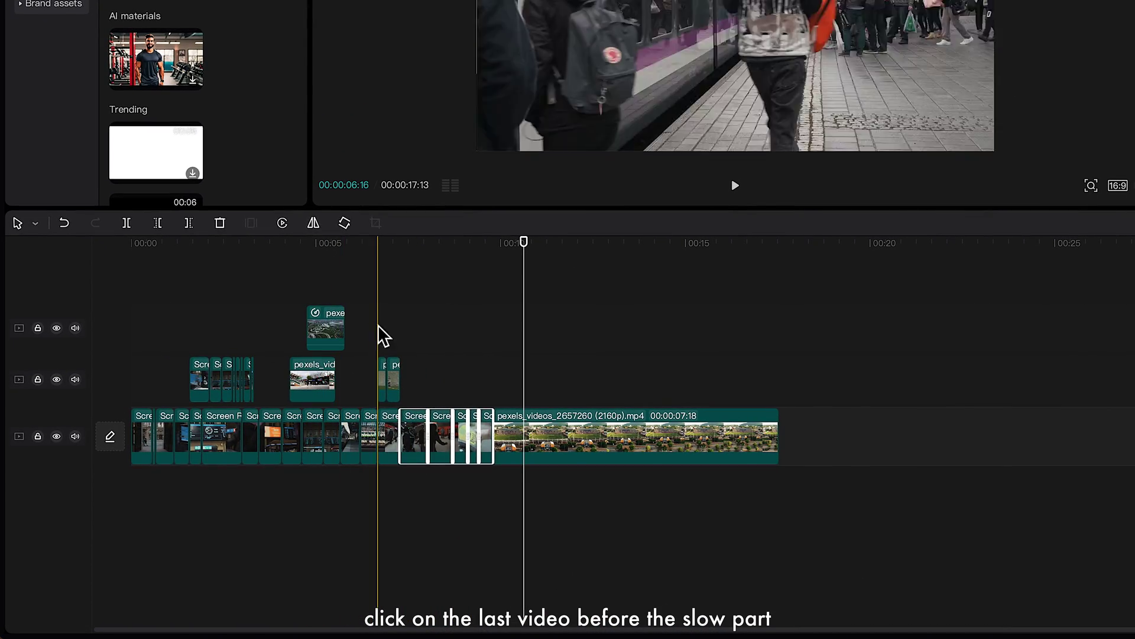
- Select the fast-paced clips on the main track and bring up their context menu
click(389, 381)
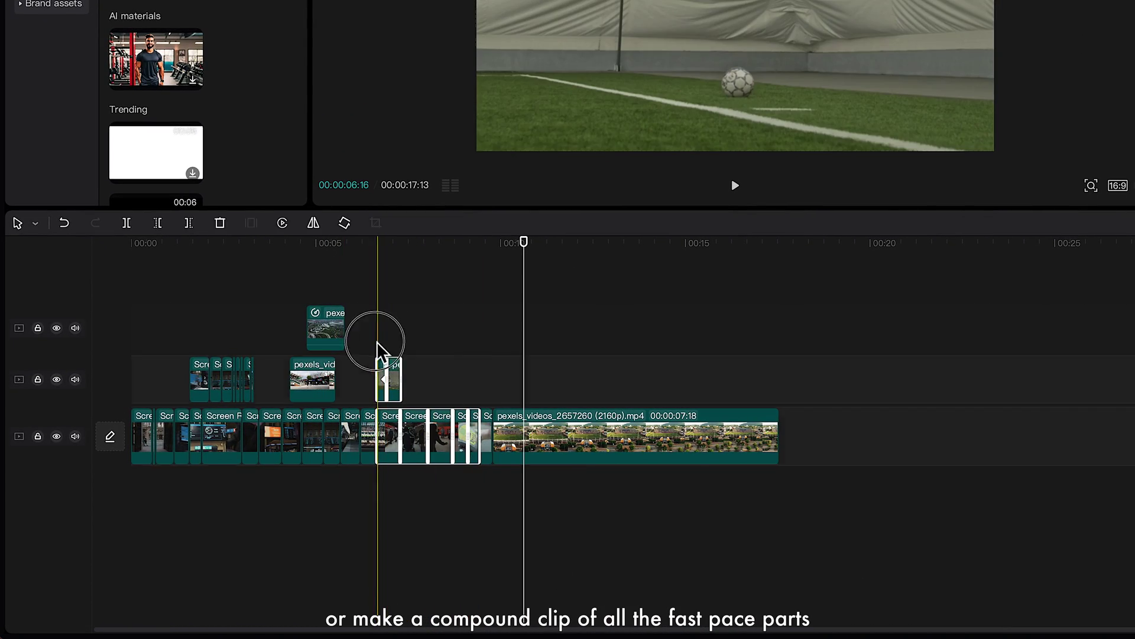
right_click(423, 442)
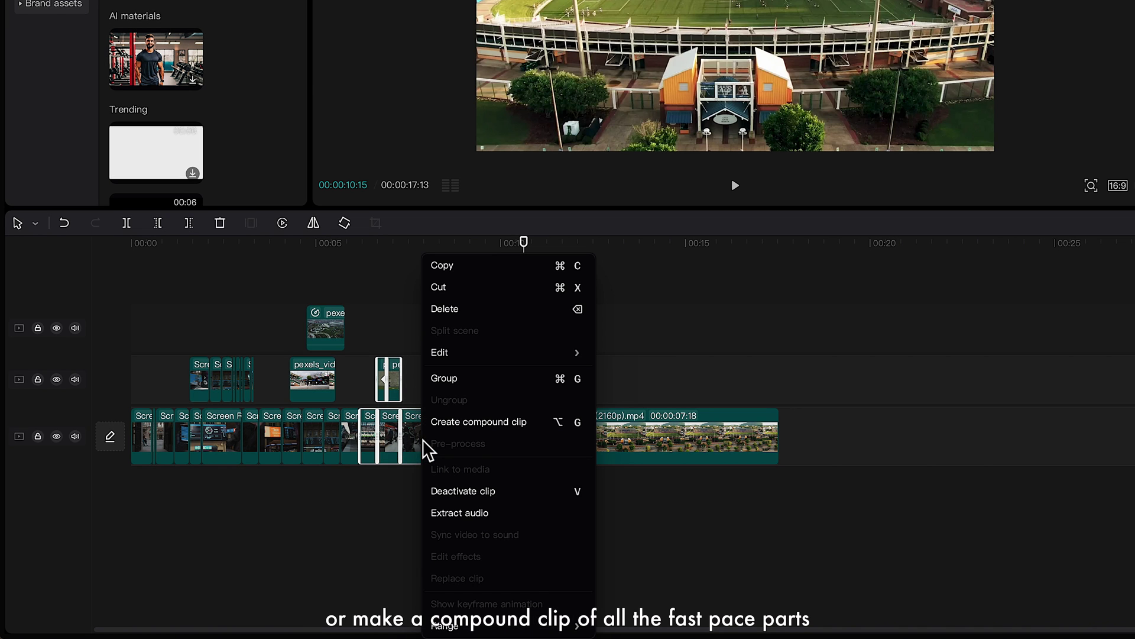
- Combine the fast clips into a compound clip with a 1.0s Fade Out animation
click(470, 422)
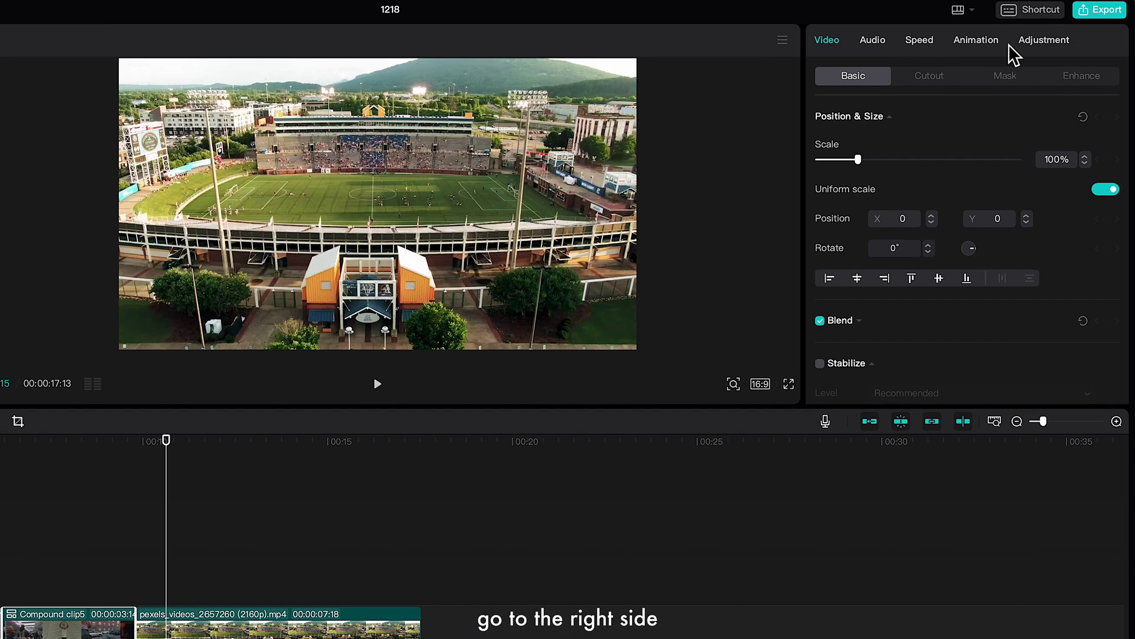
click(967, 47)
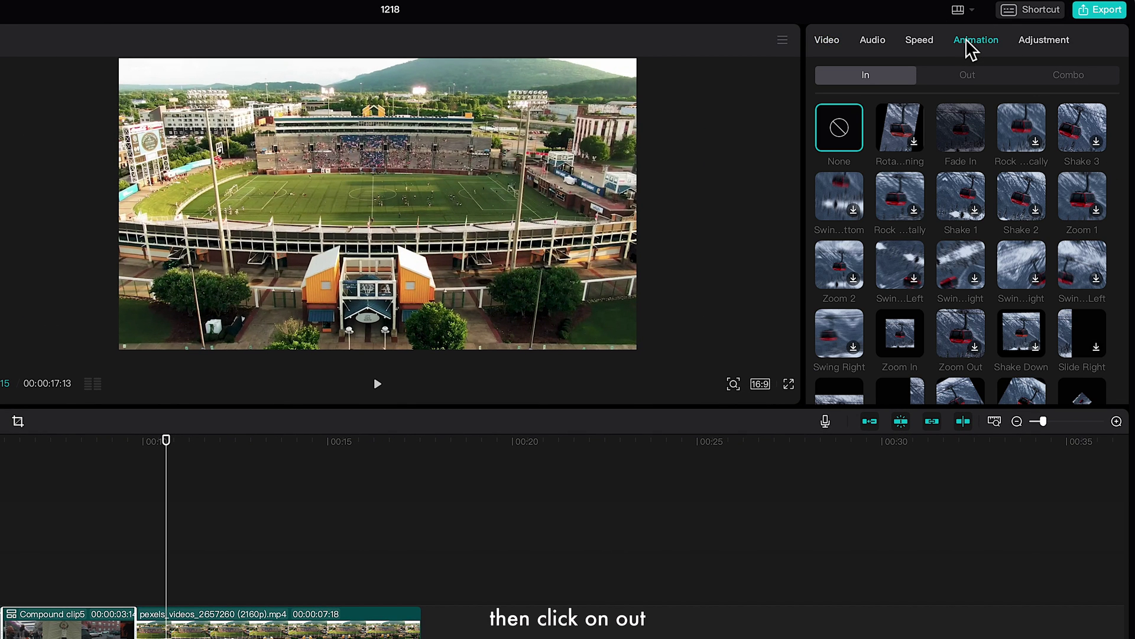
click(970, 82)
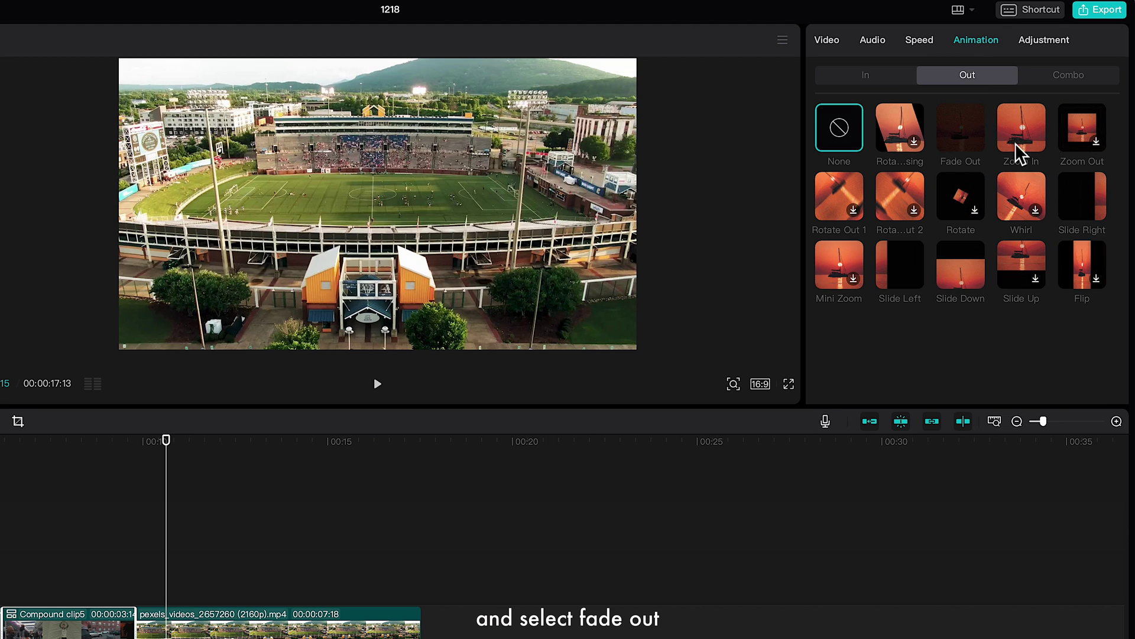
click(970, 142)
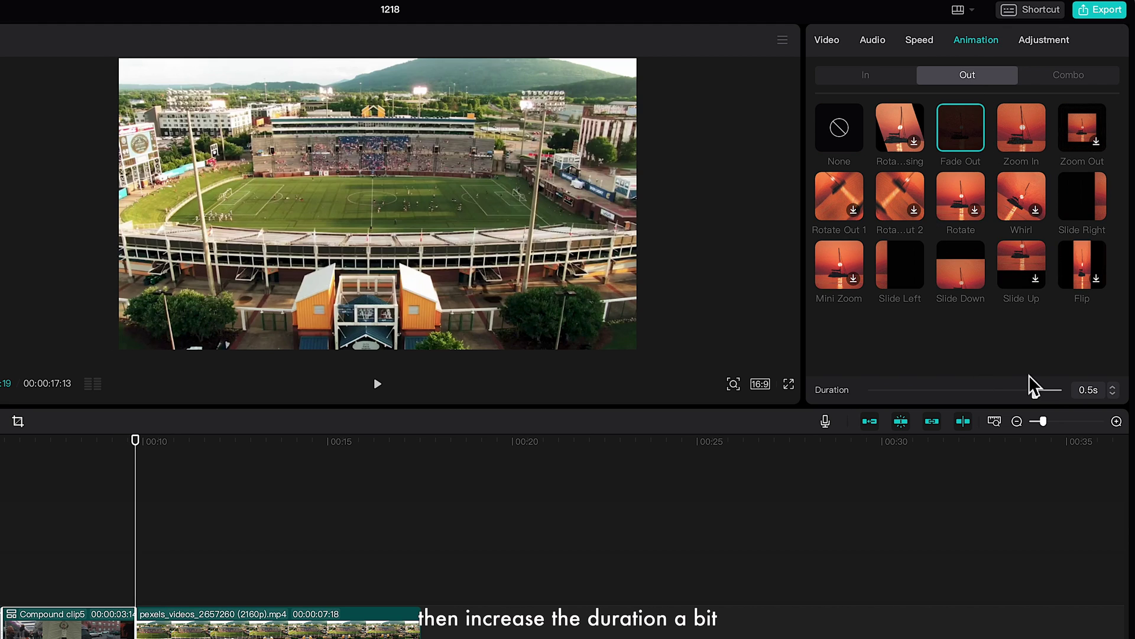
click(1113, 386)
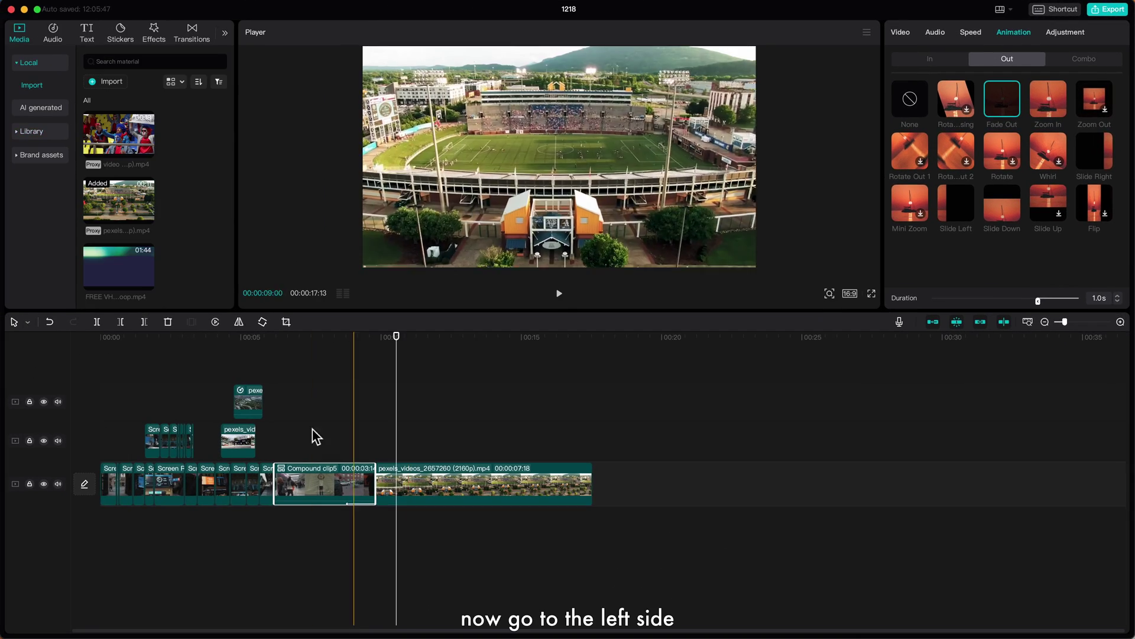
- Insert the black clip from Library Favorites after the compound clip and shorten it
click(34, 132)
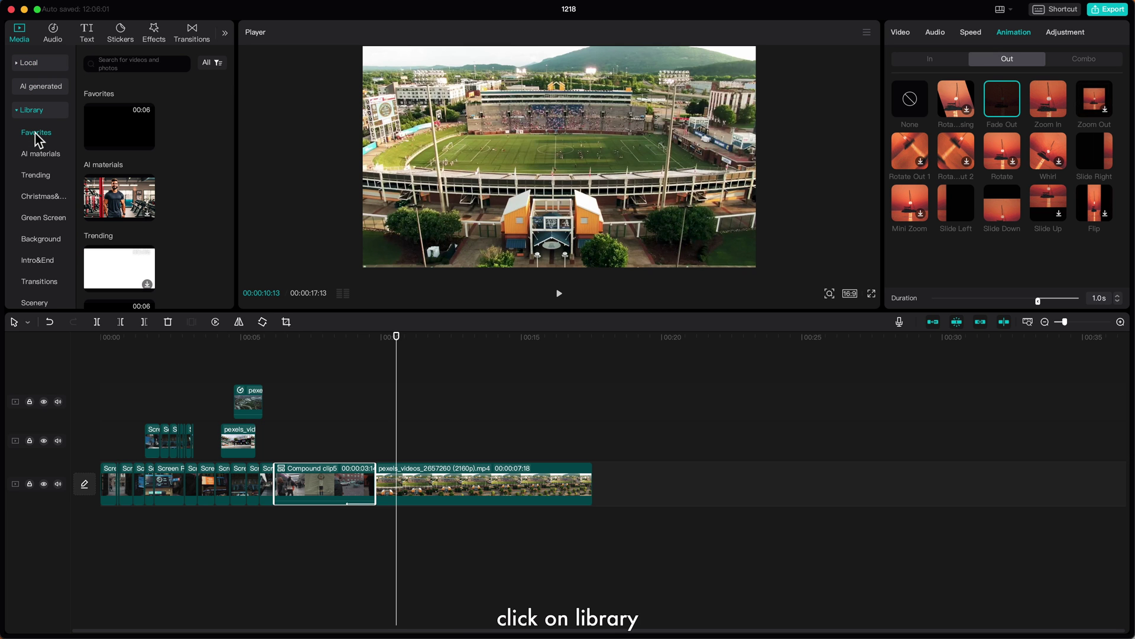
click(105, 133)
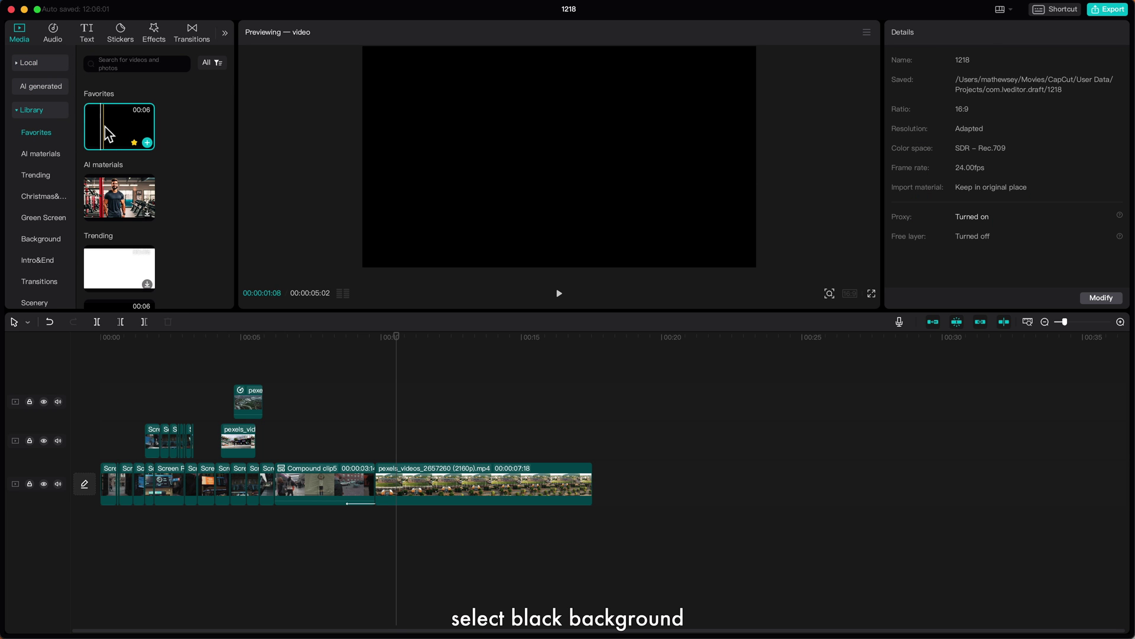
drag(108, 133, 383, 488)
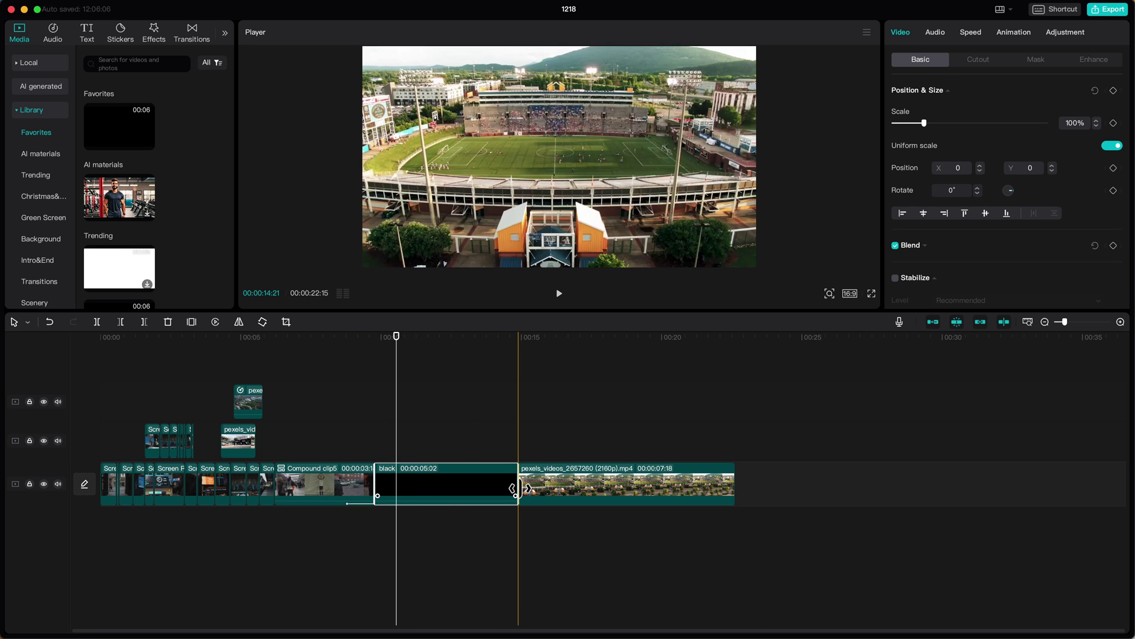
drag(517, 489, 504, 488)
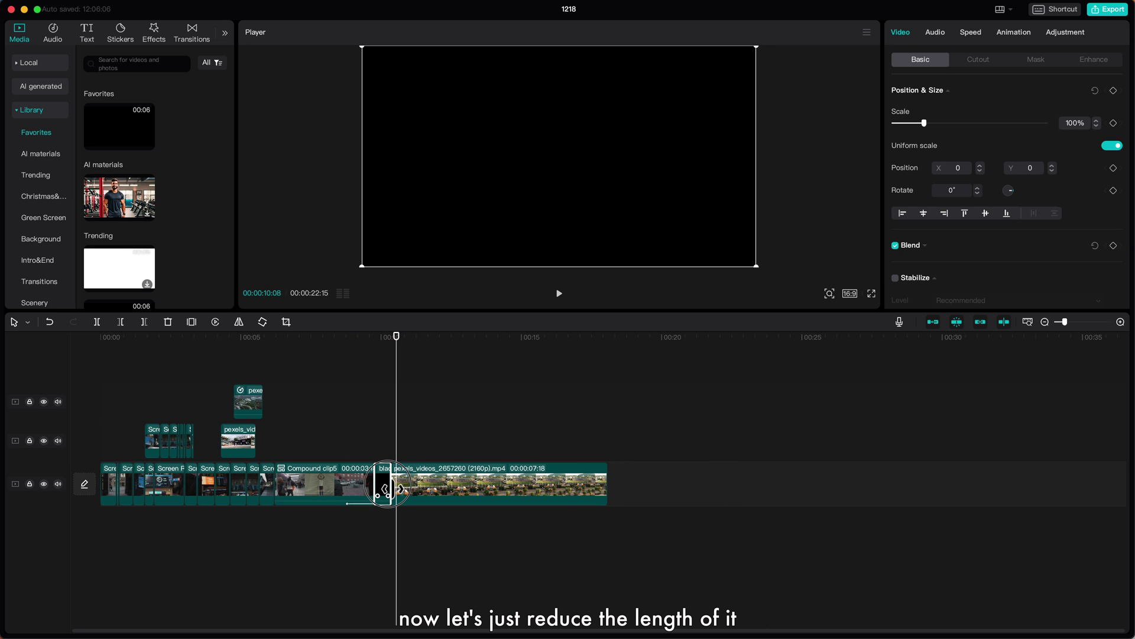
click(393, 487)
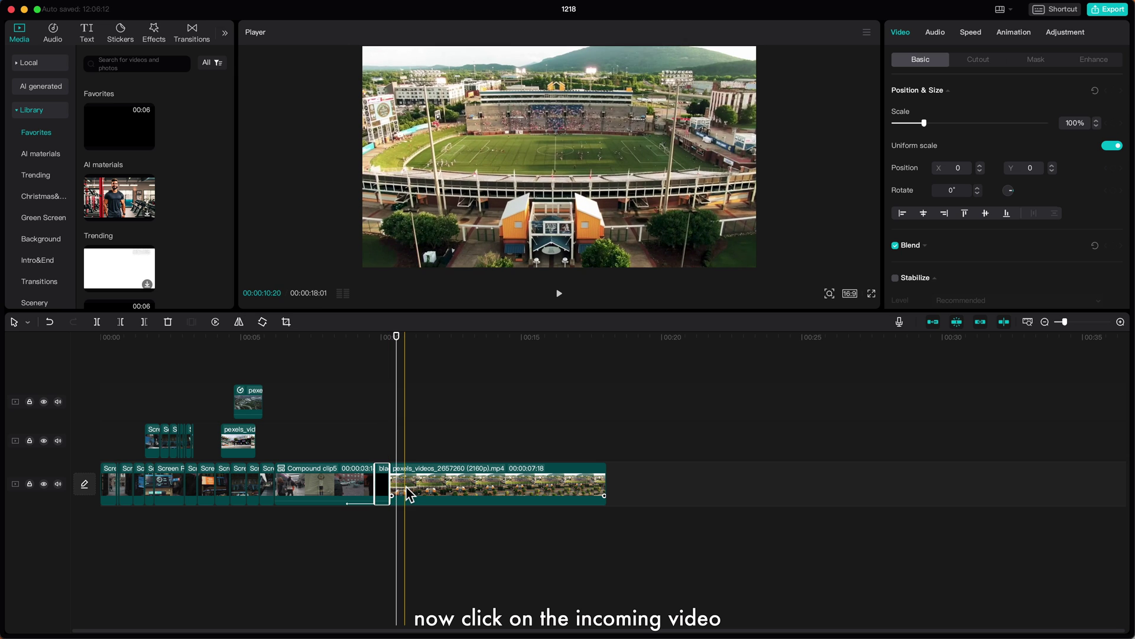
- Apply a 0.5s Fade In animation to the pexels_videos_2657260 stadium clip
click(408, 491)
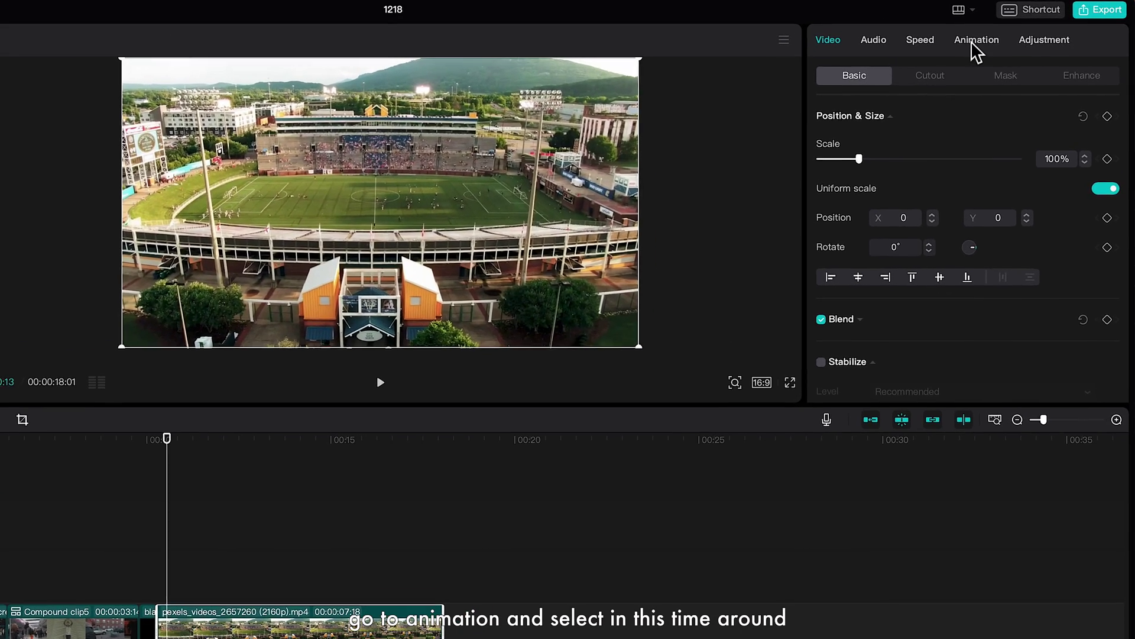
click(984, 38)
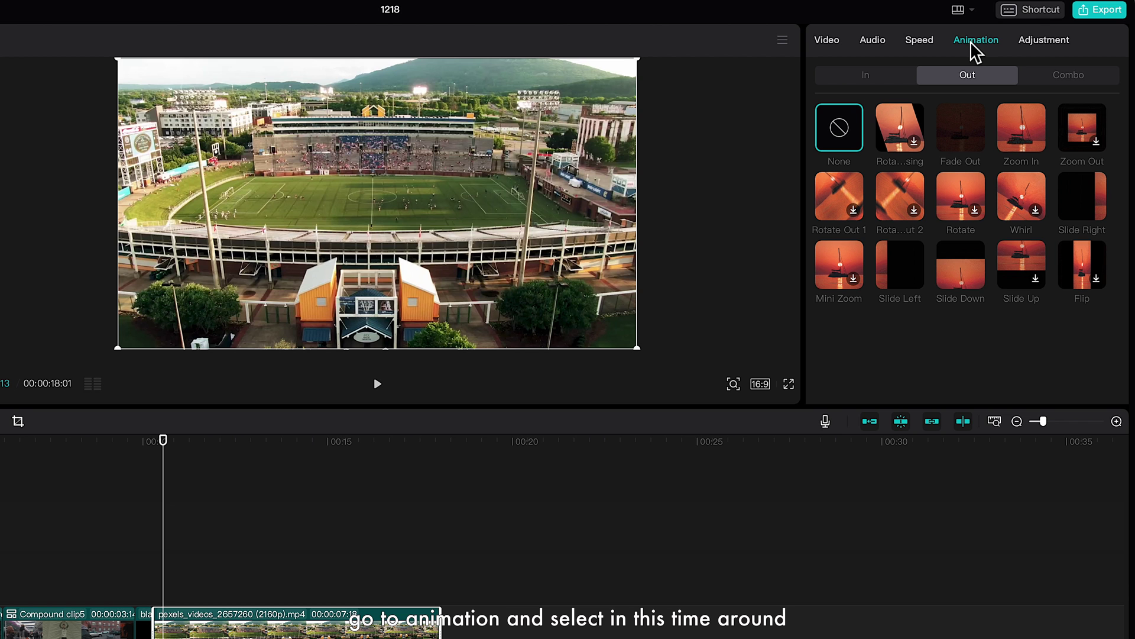
click(867, 76)
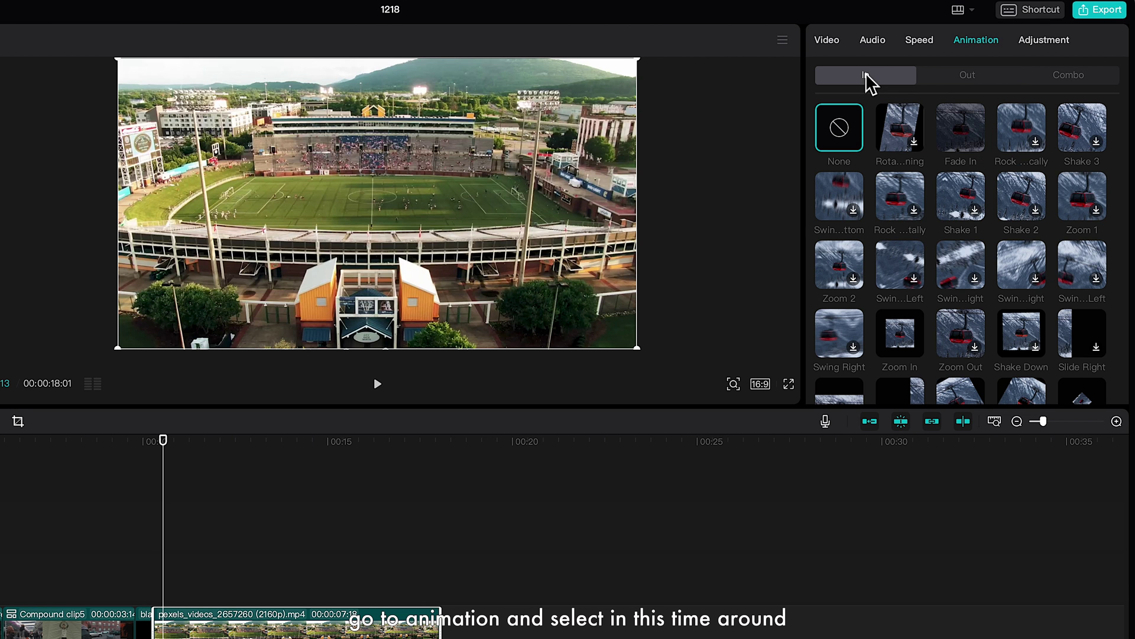
click(963, 135)
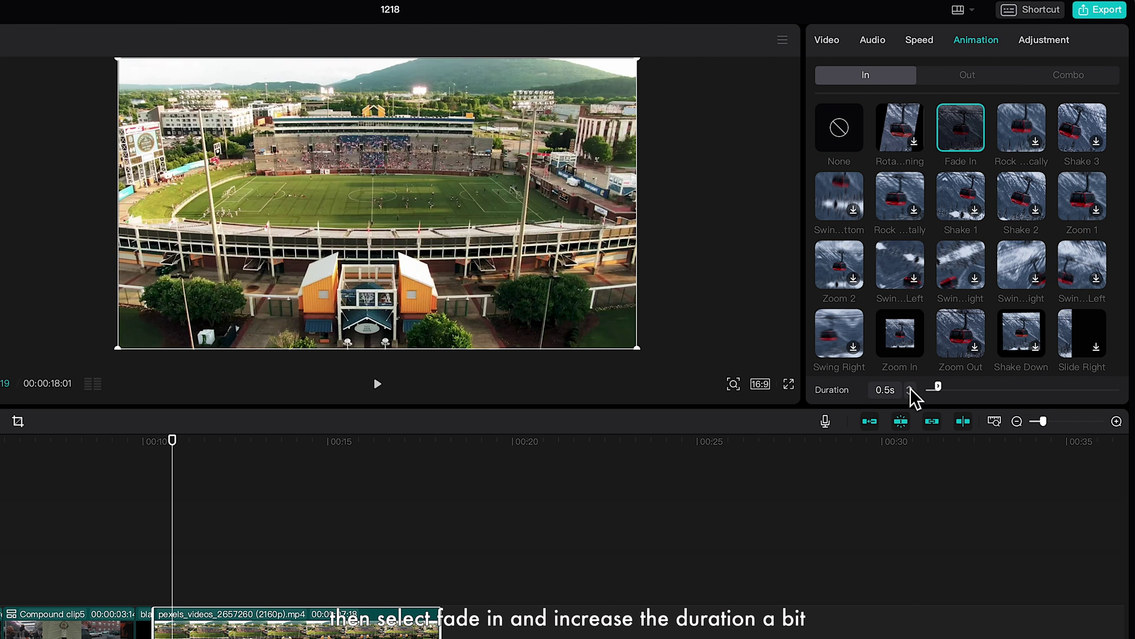